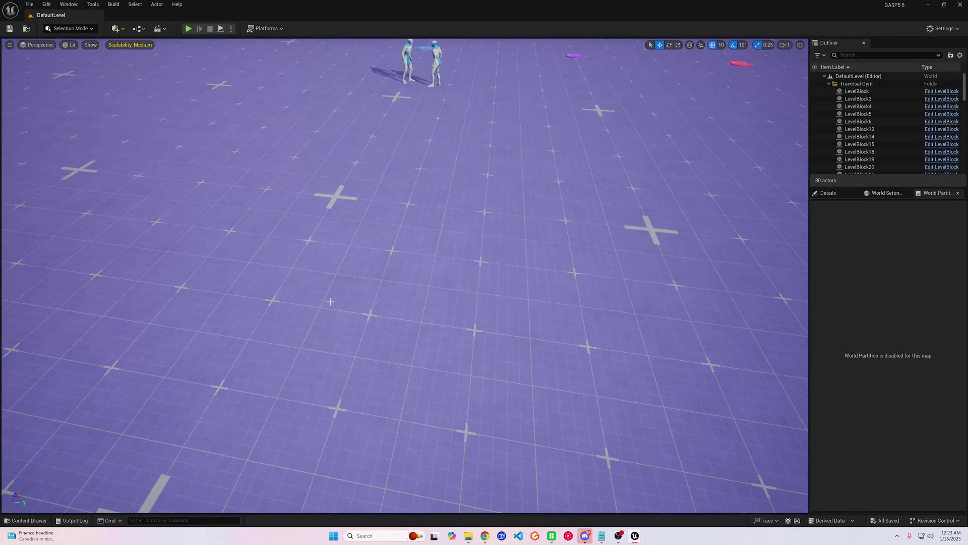
Play-test the level from a spot on the floor, running and jumping the character around the two mannequins, and end the session
right_click_drag(315, 332, 321, 336)
right_click(315, 333)
left_click(352, 326)
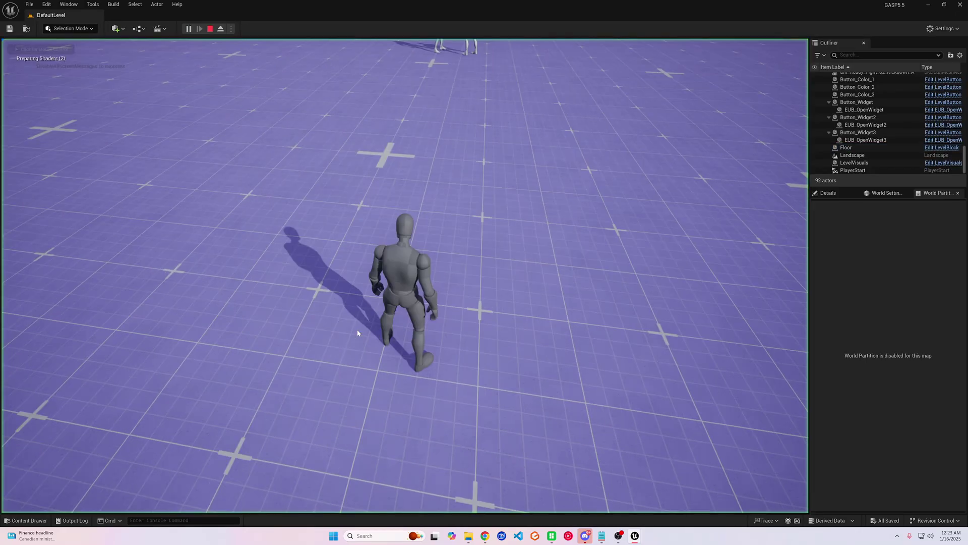
left_click(358, 333)
key("w")
key("space")
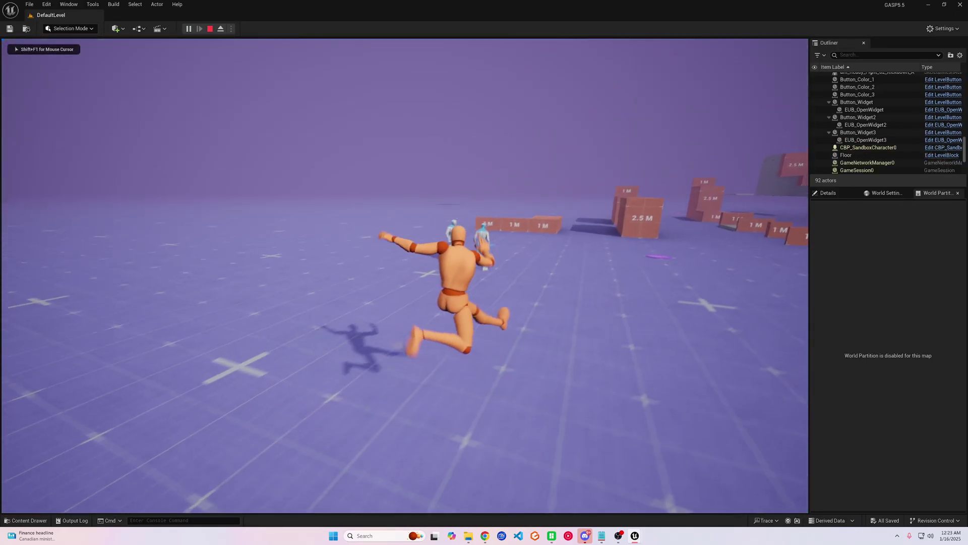
key("w")
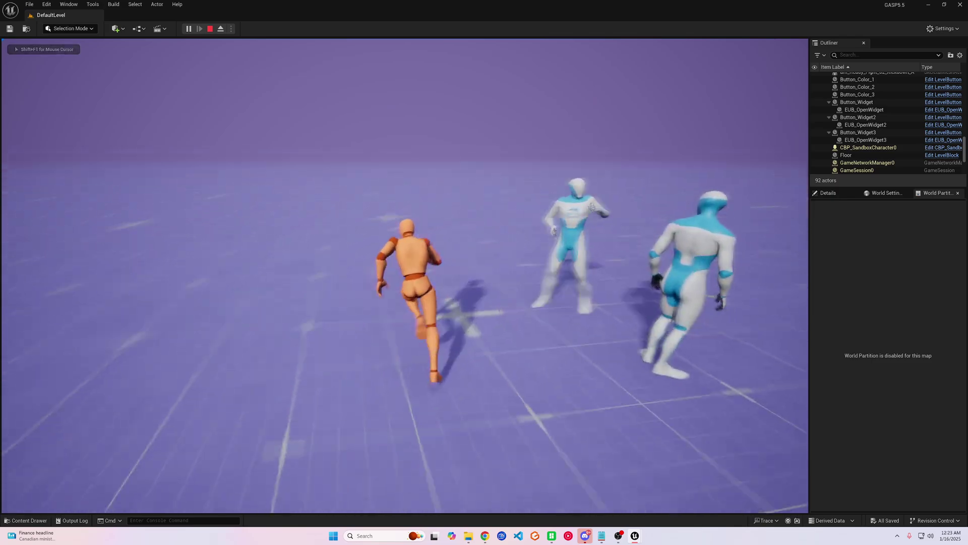
key("w")
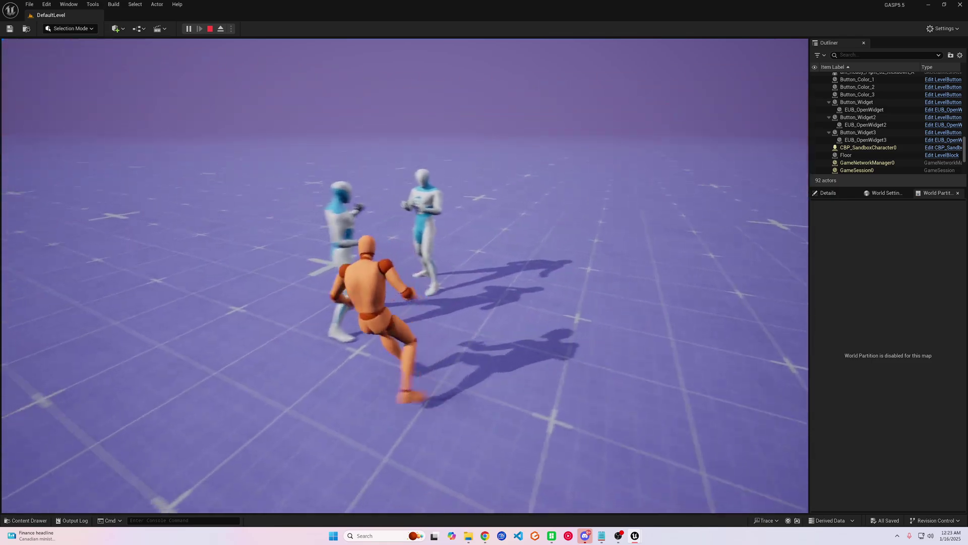
key("space")
key("w")
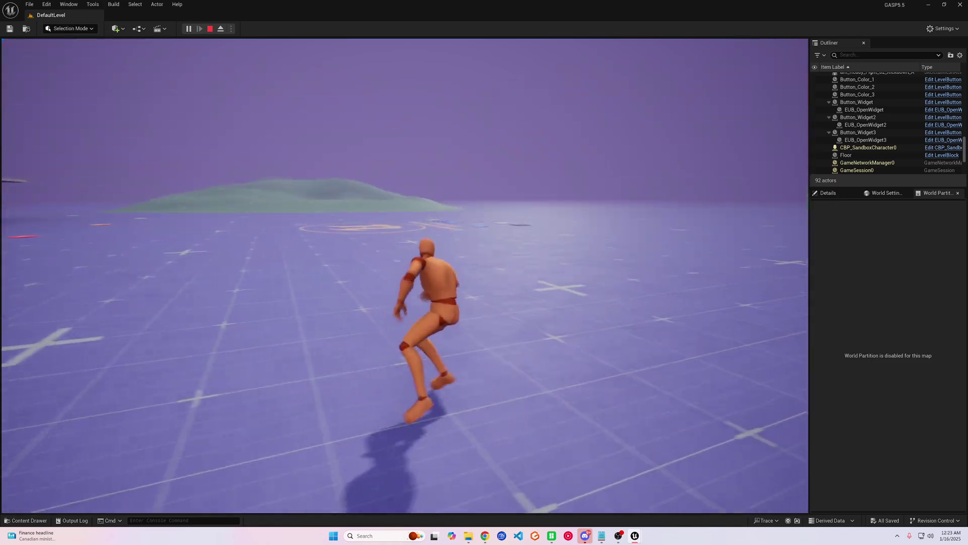
key("space")
key("w")
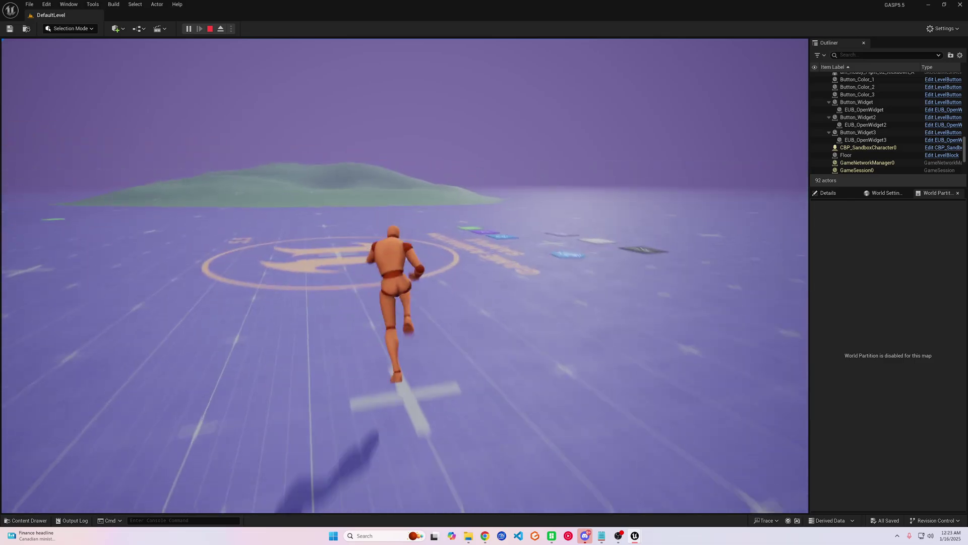
key("space")
key("w")
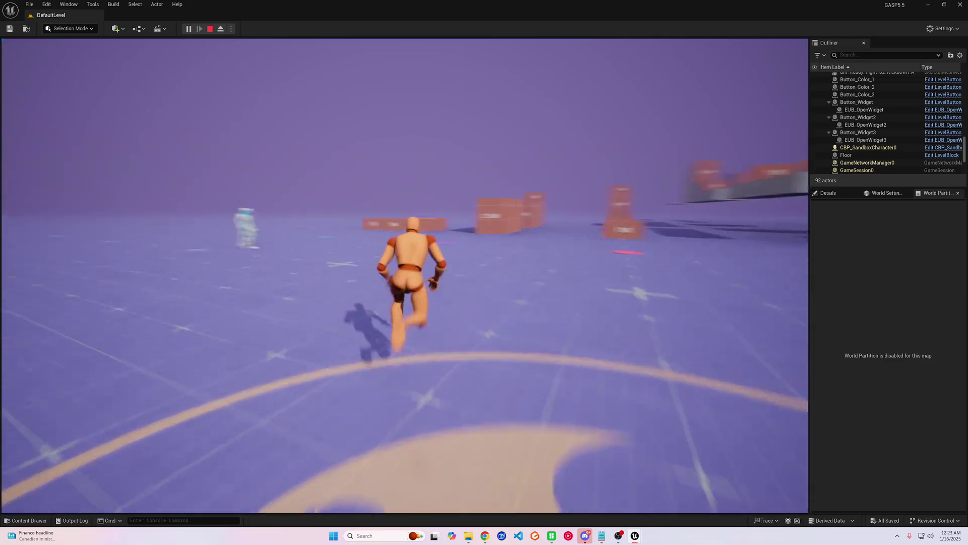
key("w")
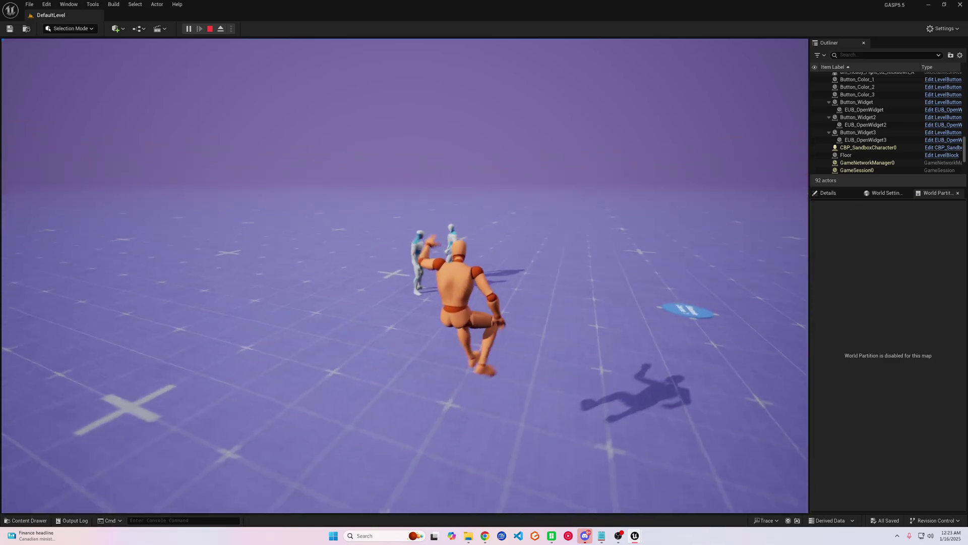
key("space")
key("w")
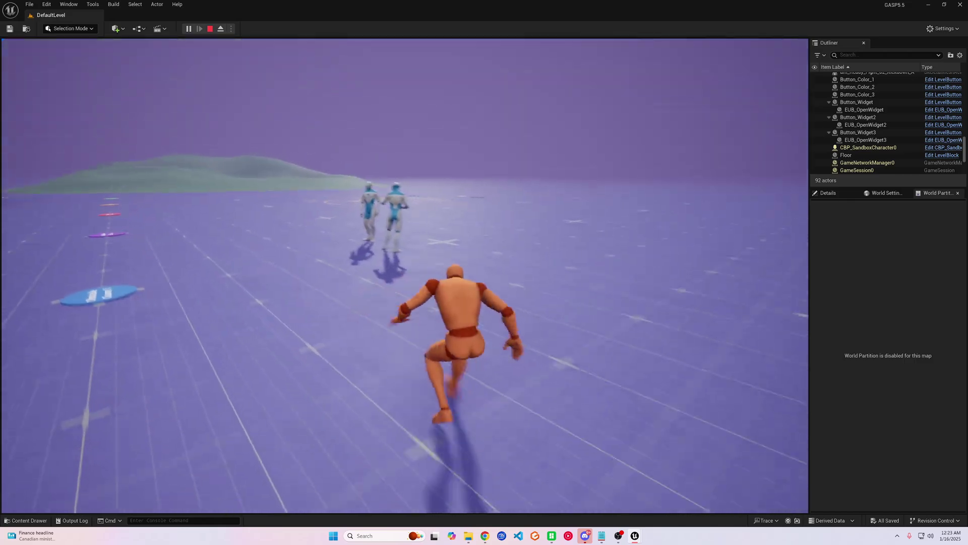
key("Escape")
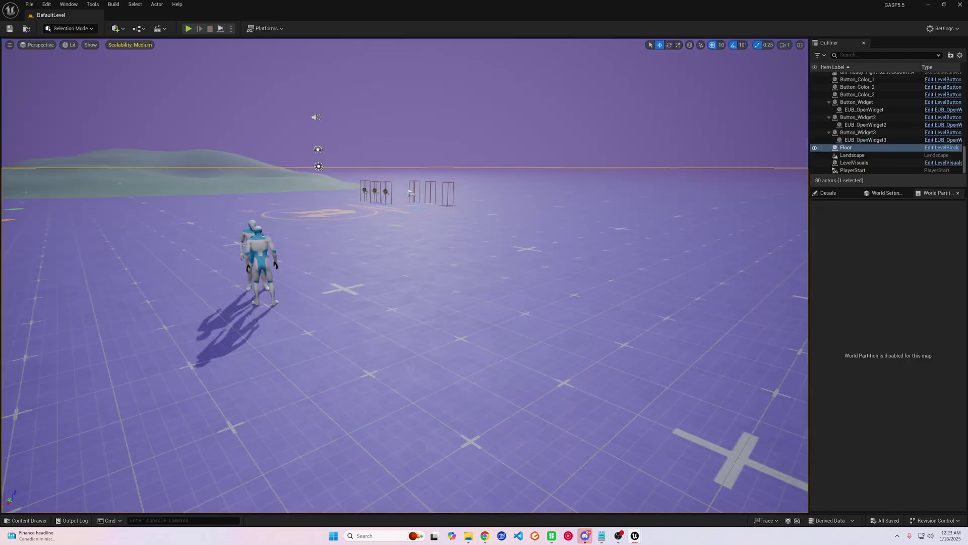
Start migrating the CBP_SandboxCharacter blueprint from the Blueprints folder and accept the full list of dependent assets
left_click(26, 519)
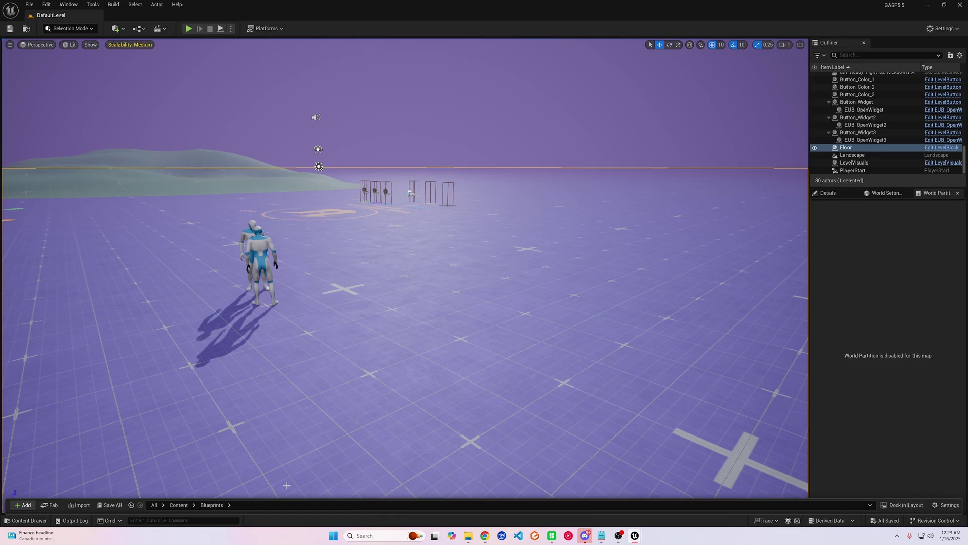
left_click_drag(290, 498, 318, 277)
right_click(501, 376)
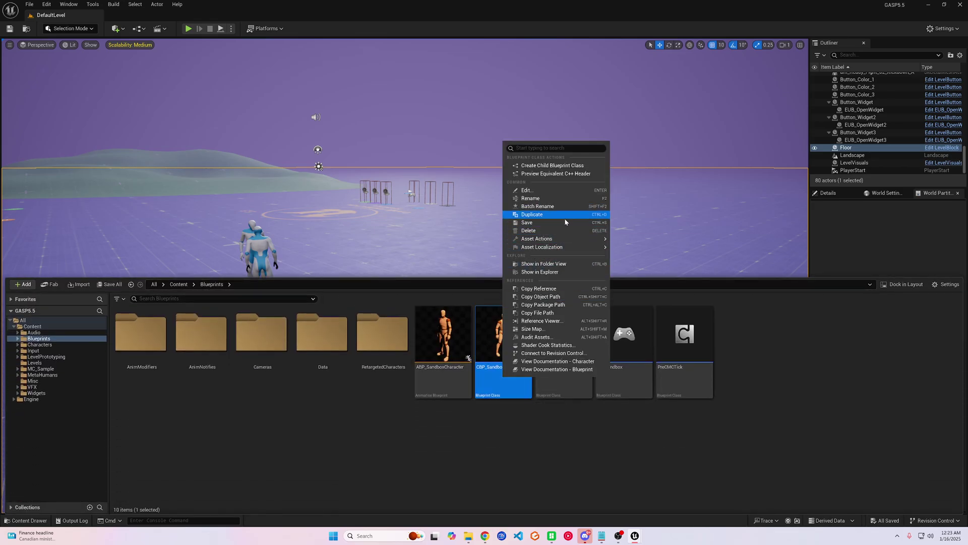
mouse_move(560, 239)
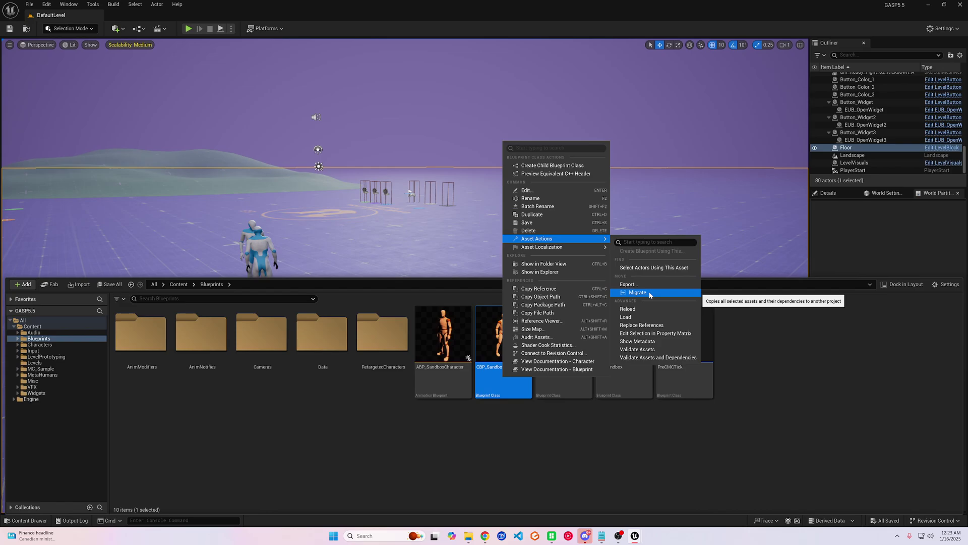
left_click(638, 292)
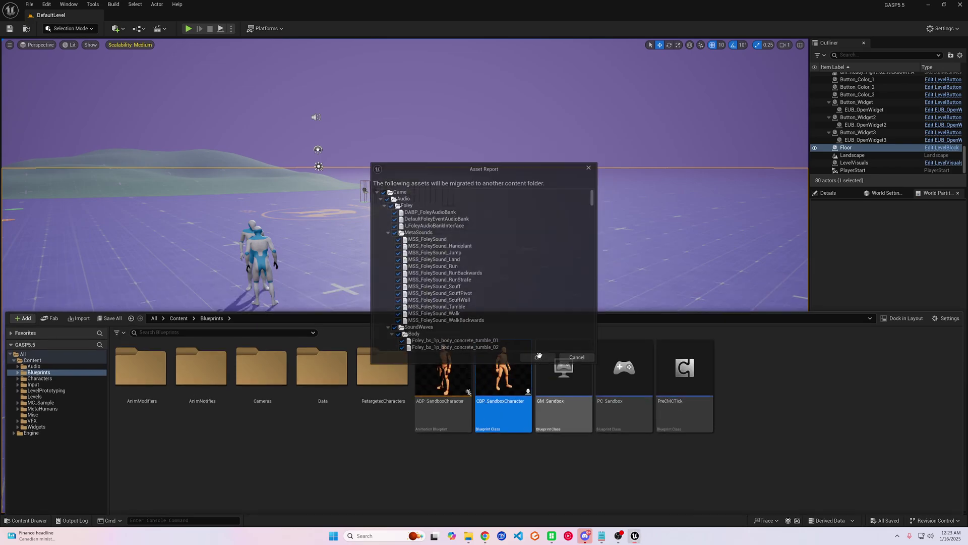
left_click(538, 356)
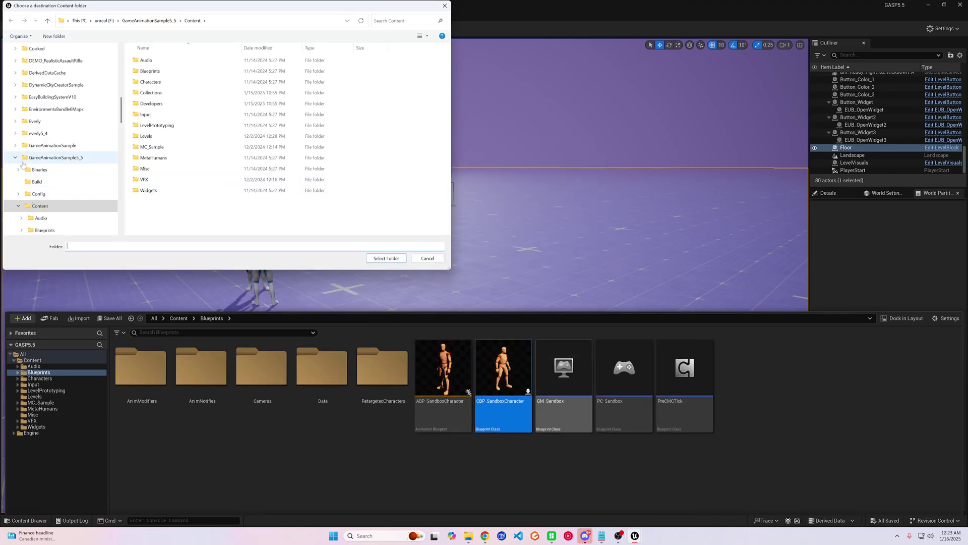
Choose the Import_Gasp project's Content folder as the migration destination and overwrite all assets that already exist there
left_click(15, 157)
scroll(46, 172, "down", 1)
left_click(47, 171)
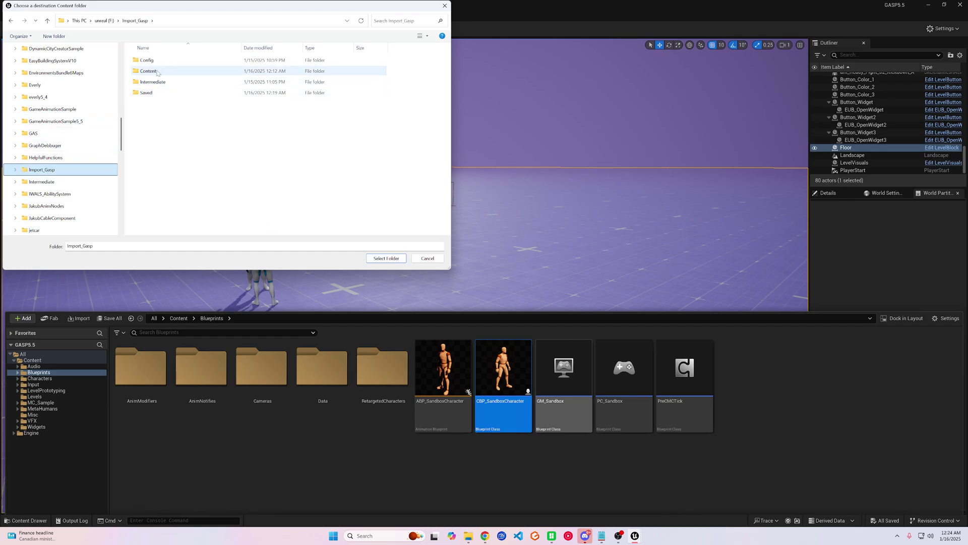
left_click(158, 74)
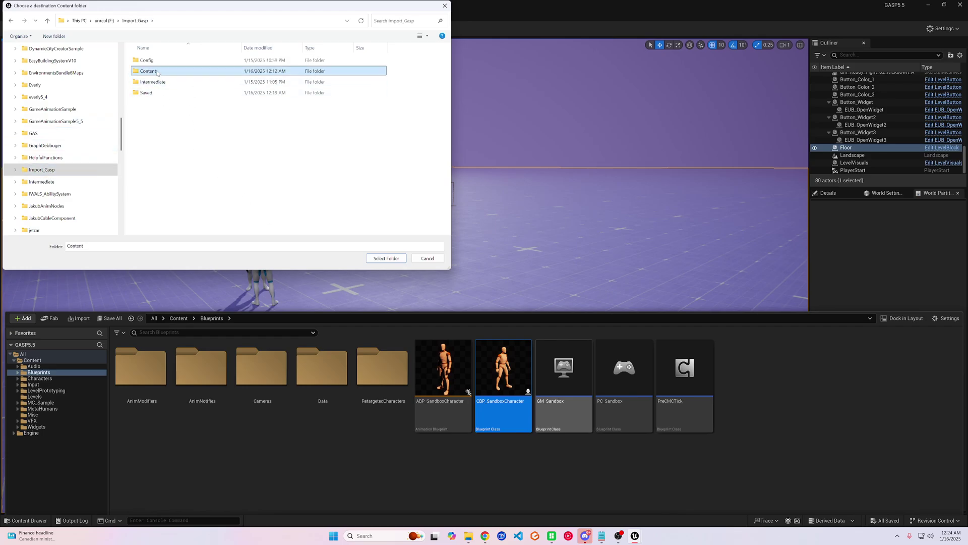
left_click(386, 259)
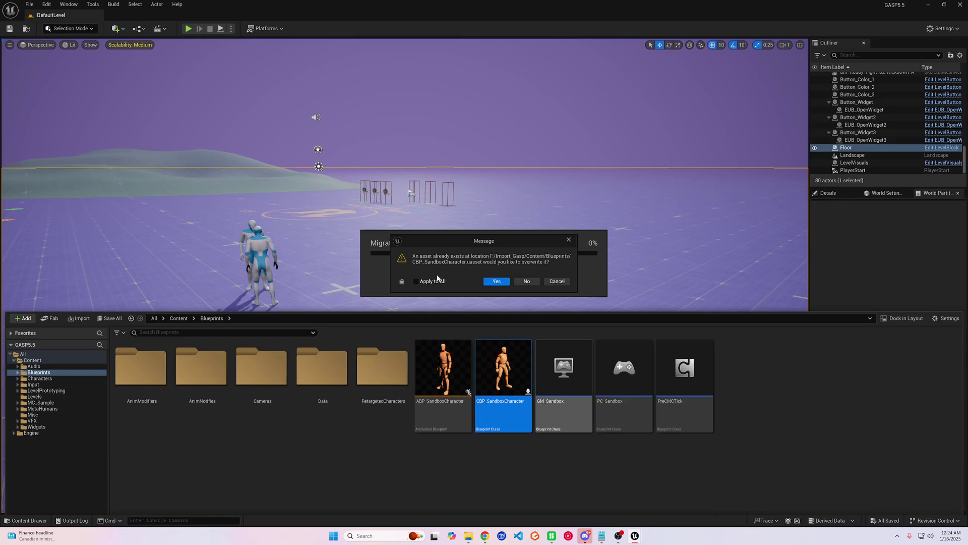
left_click(416, 282)
left_click(497, 282)
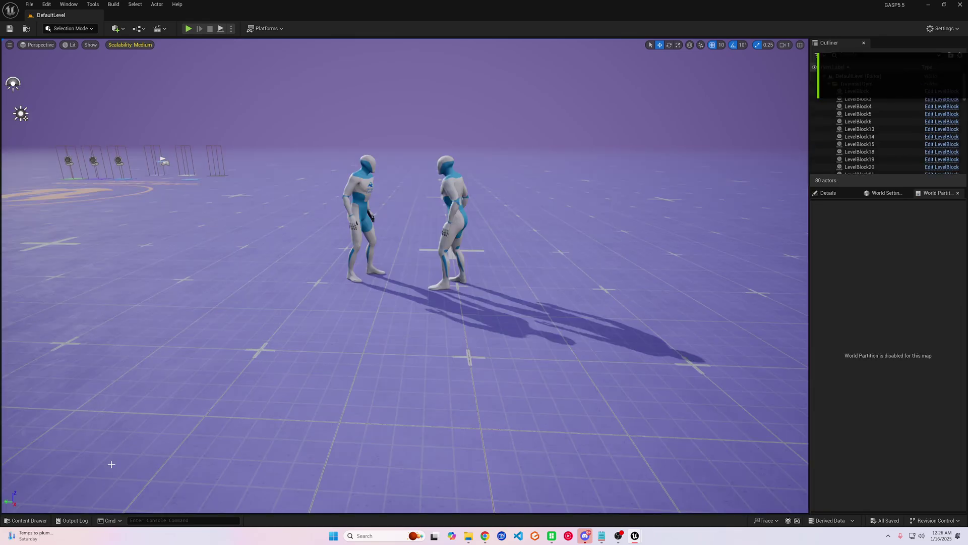
left_click(28, 520)
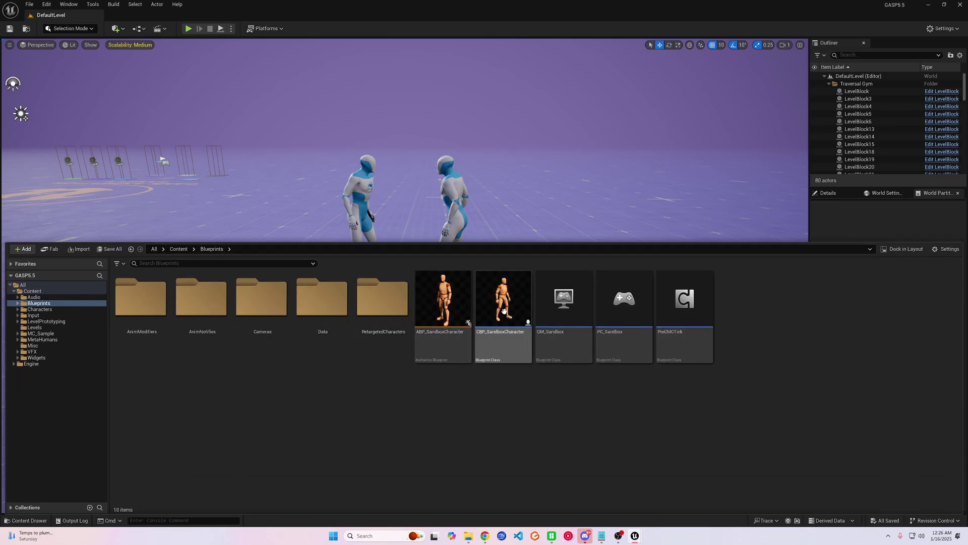
left_click(40, 303)
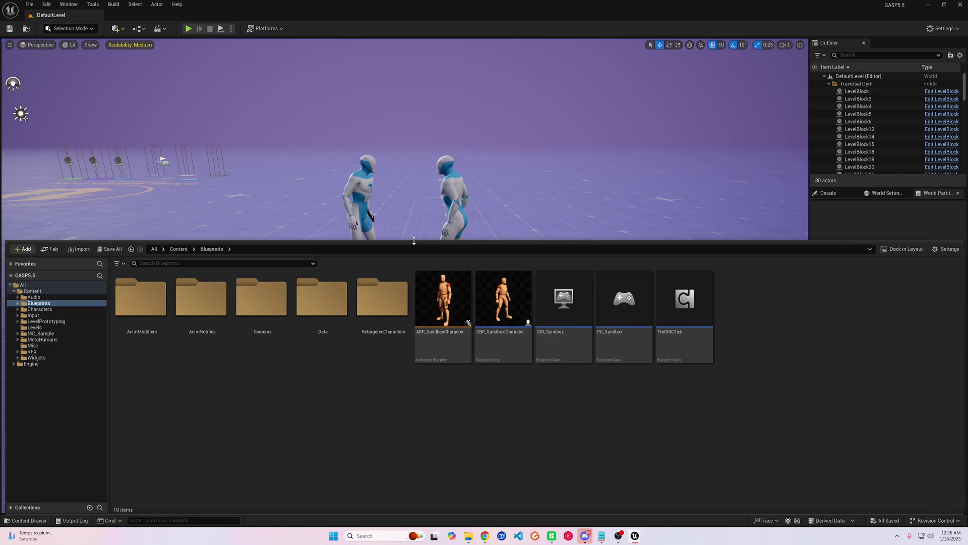
left_click_drag(413, 241, 493, 456)
Close the current project, open the Import_Gasp project, and minimize its floating content browser window
left_click(959, 5)
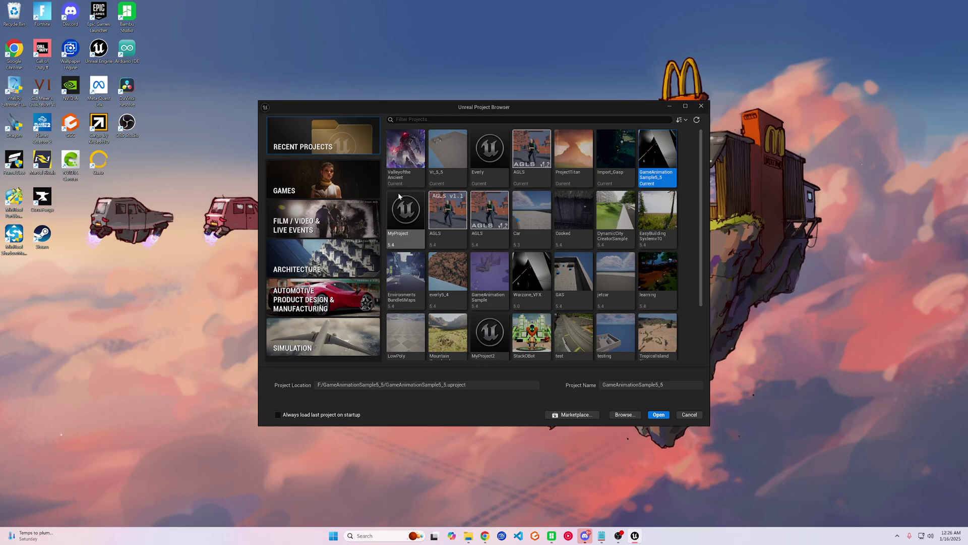
double_click(608, 164)
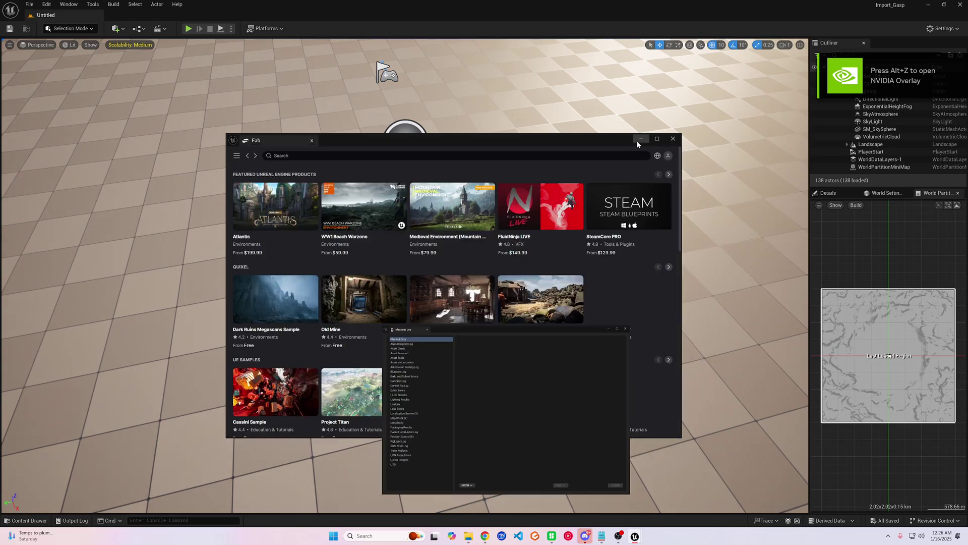
left_click(14, 520)
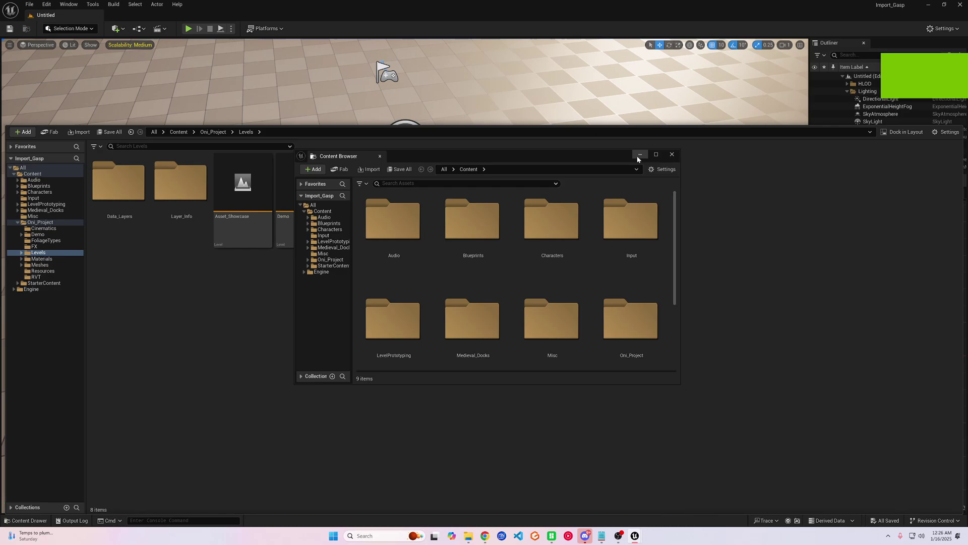
left_click(639, 156)
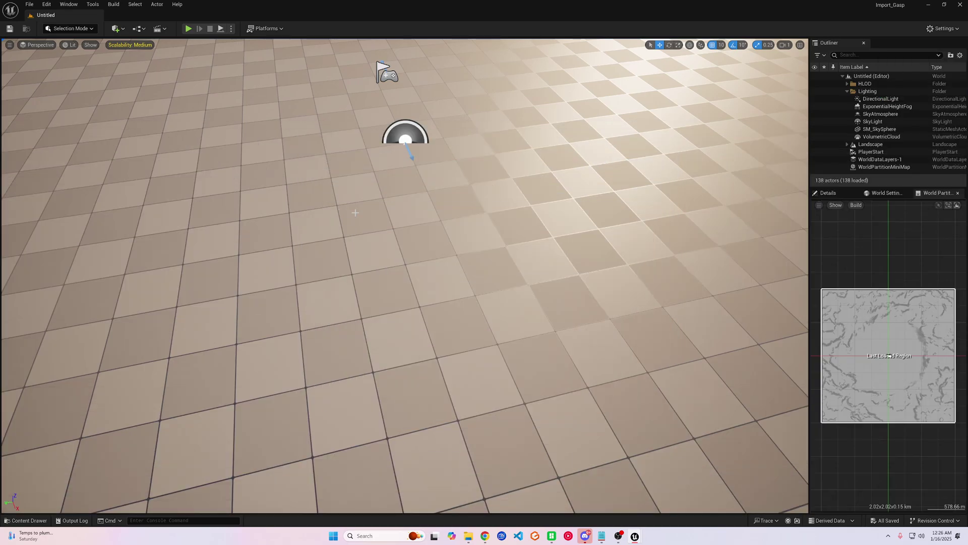
Open the Oni_Valley level from the Oni_Project Levels folder
left_click(26, 519)
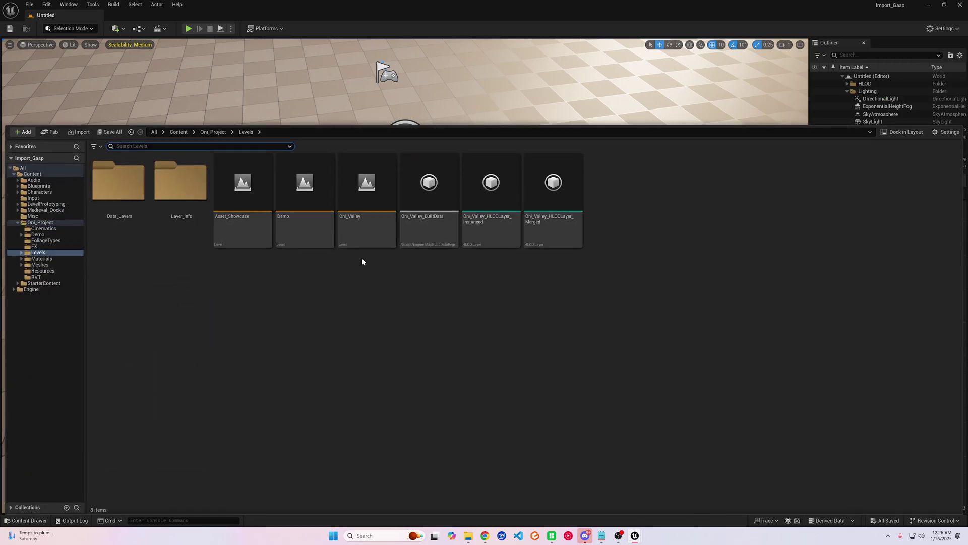
left_click(361, 202)
double_click(361, 202)
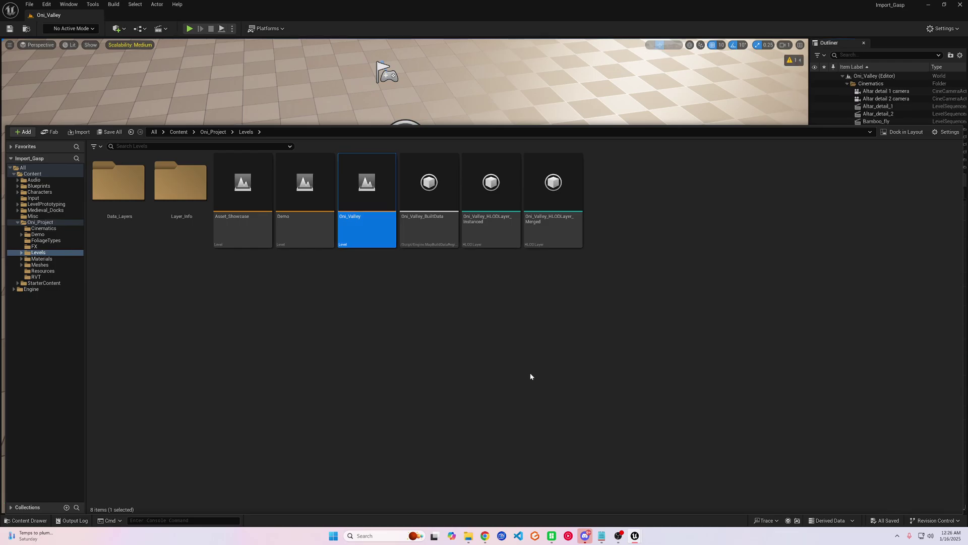
Create a Game Mode Base blueprint class named test in the Blueprints folder and open it for editing
left_click(39, 185)
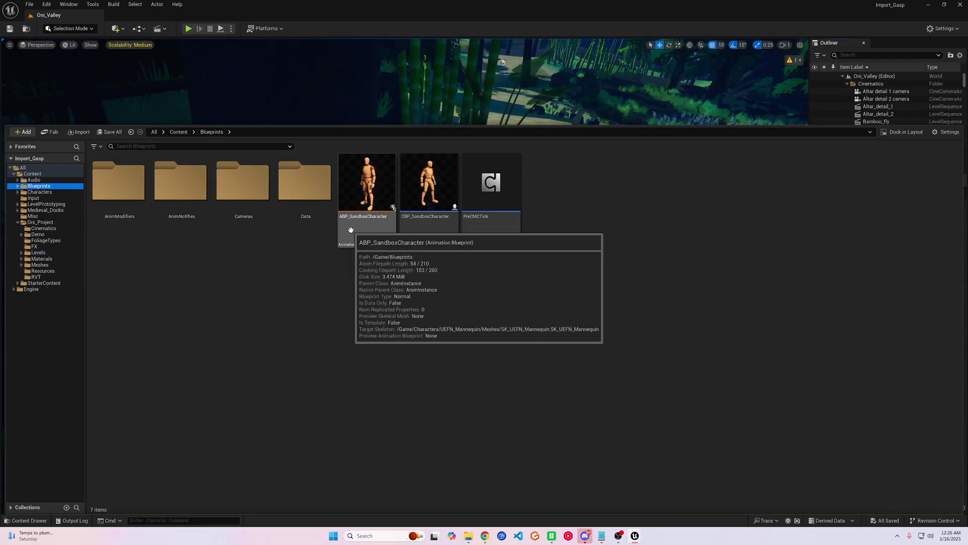
mouse_move(425, 236)
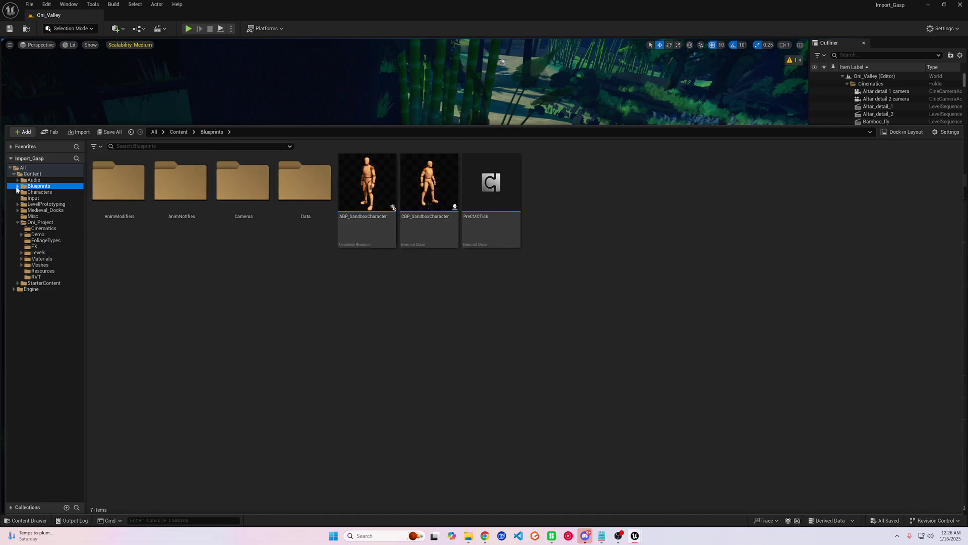
left_click(18, 223)
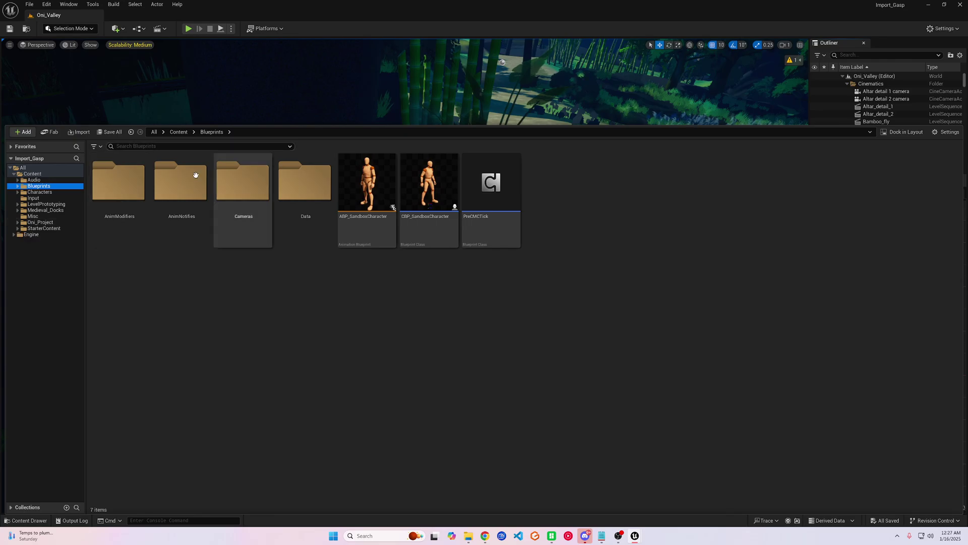
right_click(579, 199)
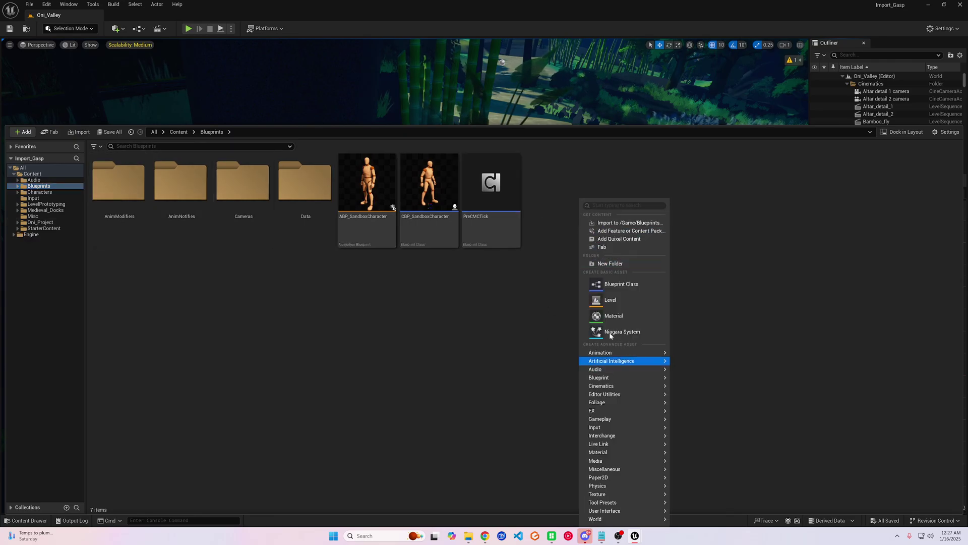
left_click(623, 285)
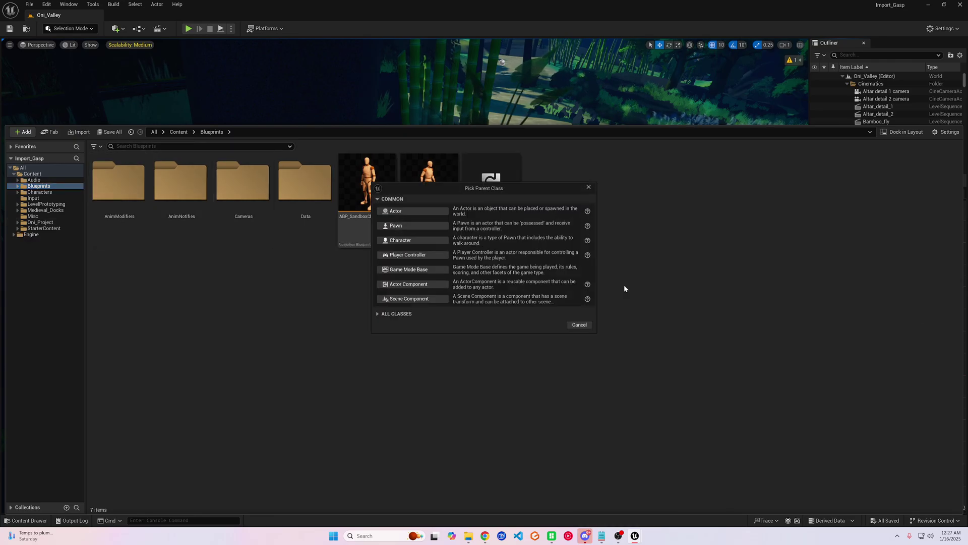
left_click(406, 271)
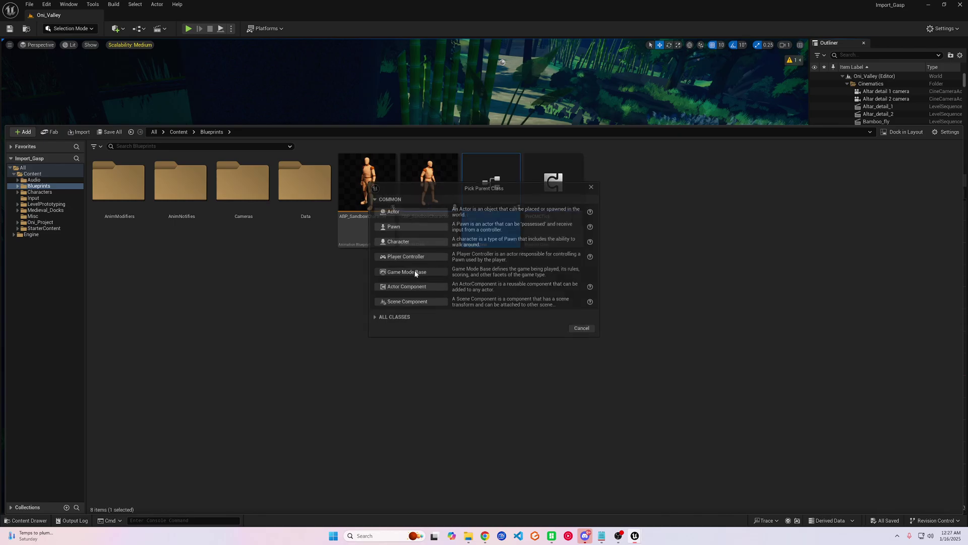
type("test")
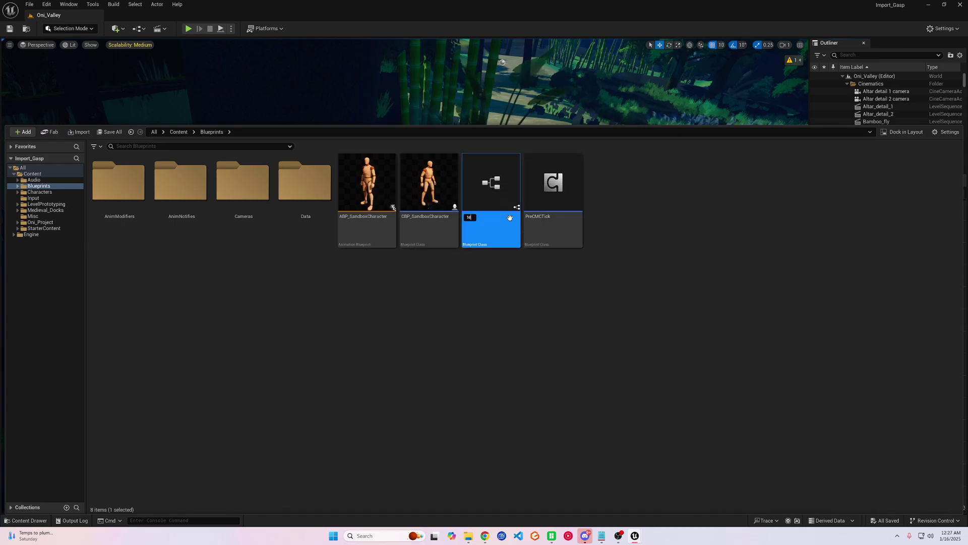
key("Return")
double_click(546, 215)
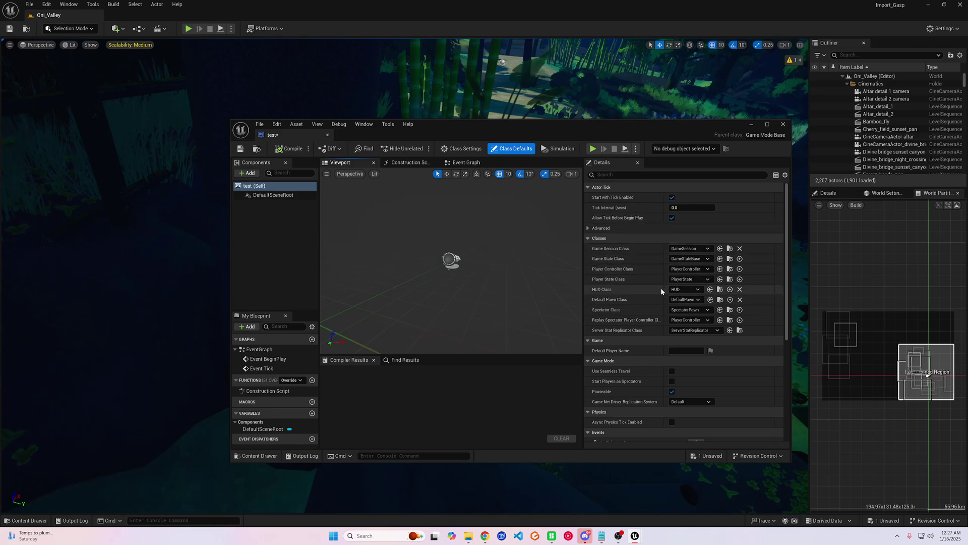
Set the test game mode's Default Pawn Class to CBP_SandboxCharacter and minimize the blueprint editor
left_click(687, 300)
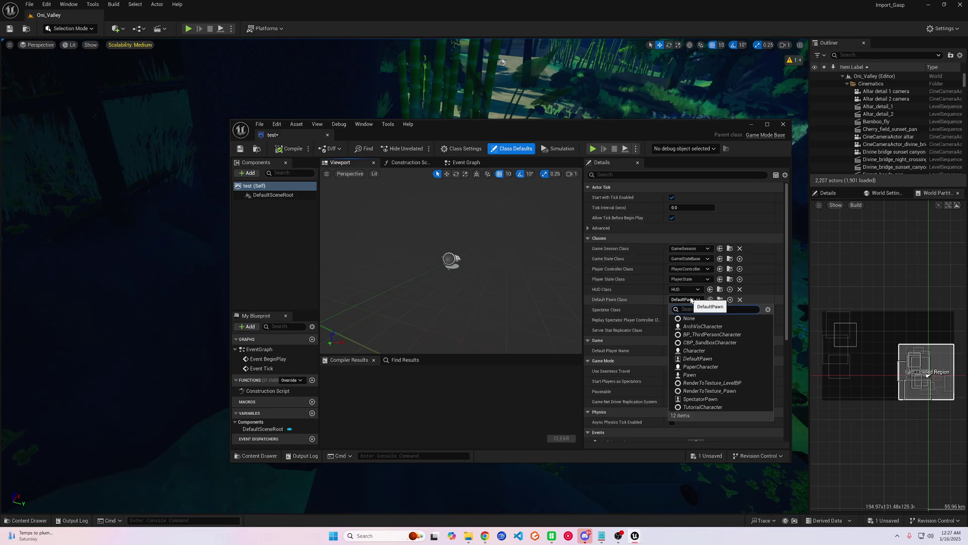
left_click(703, 343)
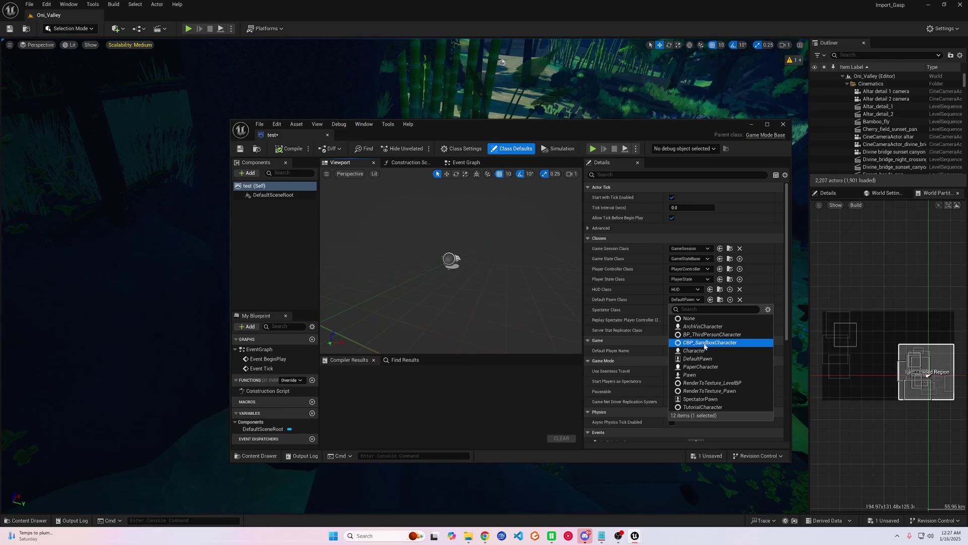
left_click(704, 343)
left_click(751, 124)
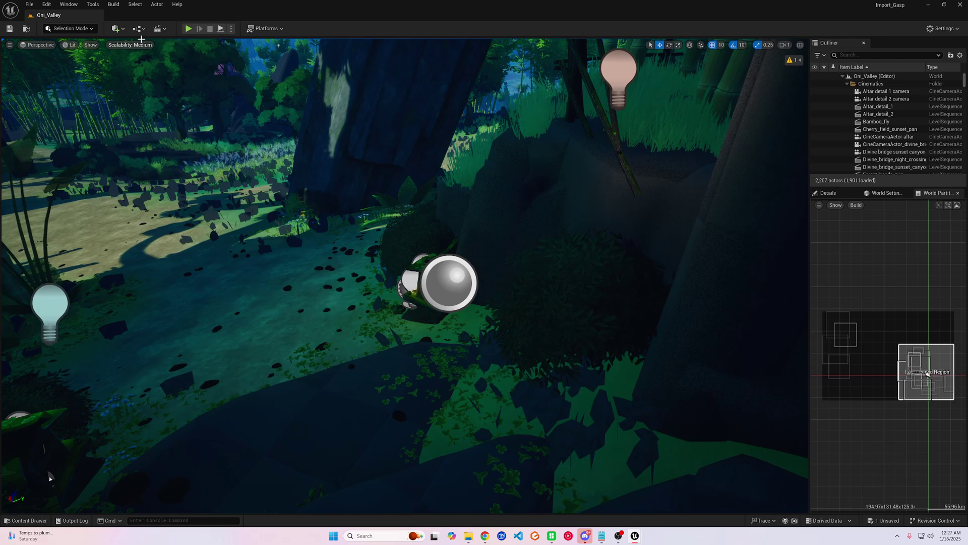
Try to play the Oni_Valley level in the editor, cancel the launch, and minimize the message log
left_click(188, 29)
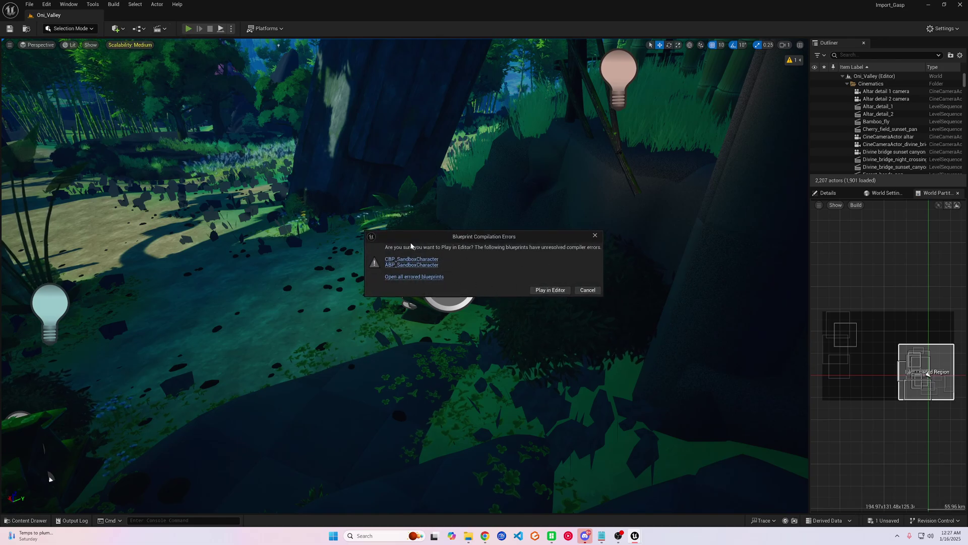
left_click(588, 290)
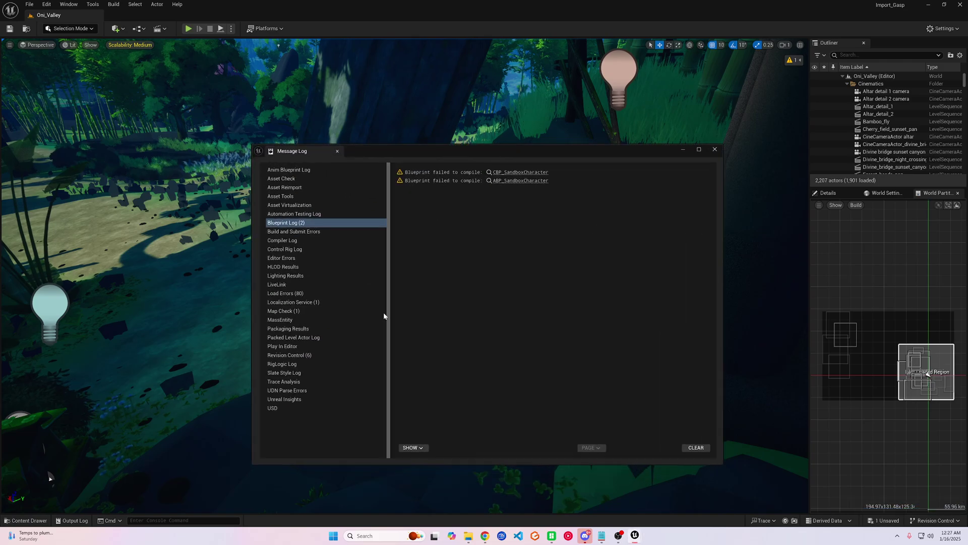
left_click(680, 151)
Switch to Notepad and examine the required plugins in the GASP to New Project note, maximized and enlarged to 330% zoom
left_click(602, 536)
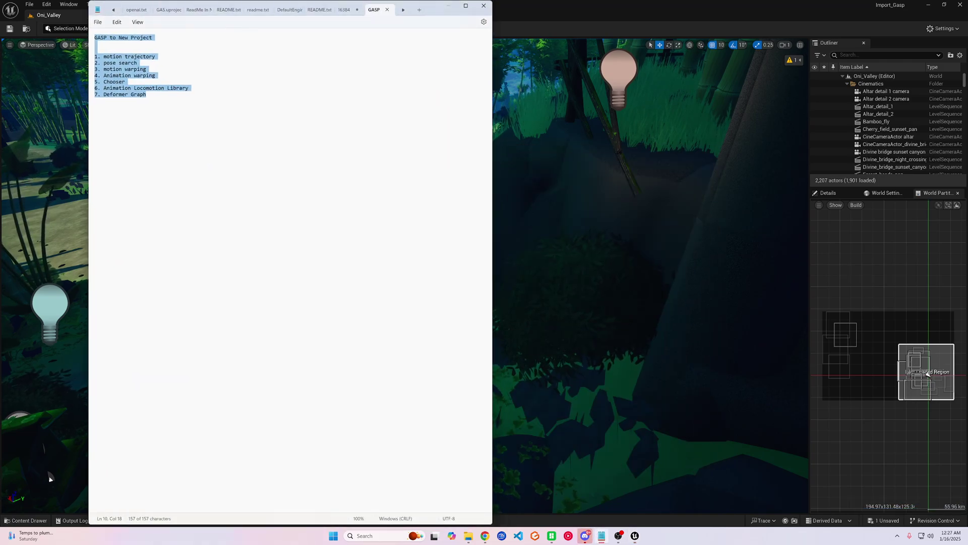
key("Right")
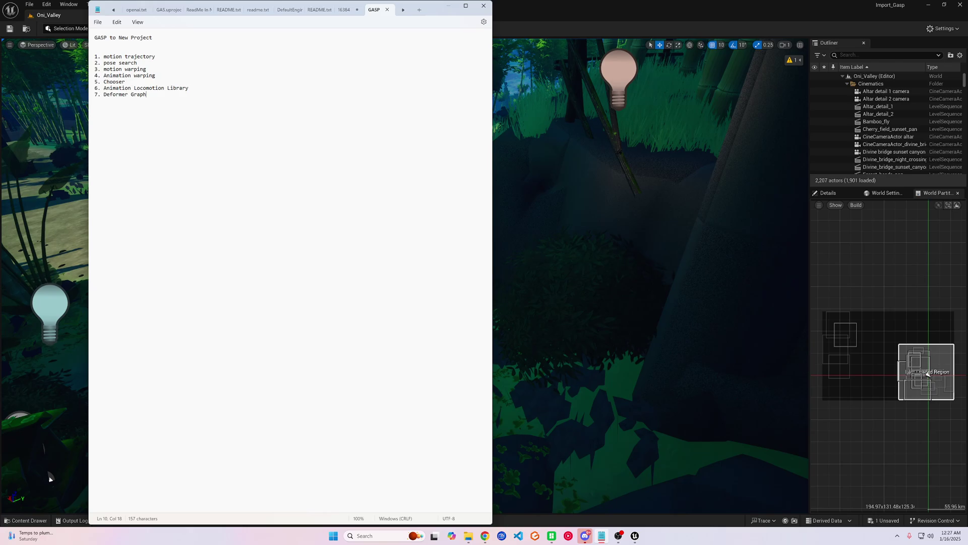
left_click(465, 6)
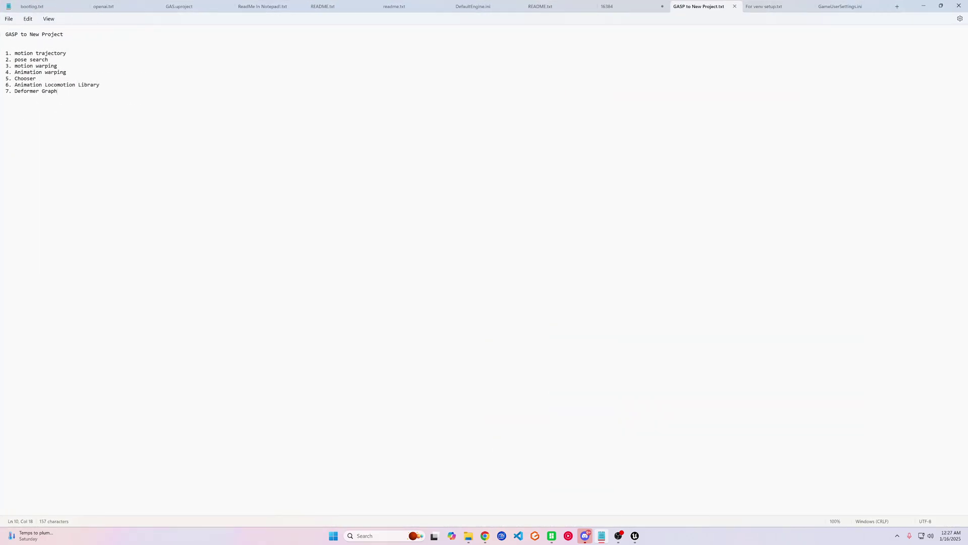
key("ctrl+plus")
key("ctrl+plus")
key("ctrl+plus")
key("ctrl+plus")
key("ctrl+plus")
key("ctrl+plus")
key("ctrl+plus")
key("ctrl+plus")
key("ctrl+plus")
key("ctrl+plus")
key("ctrl+plus")
key("ctrl+plus")
key("ctrl+plus")
key("ctrl+plus")
key("ctrl+plus")
key("ctrl+plus")
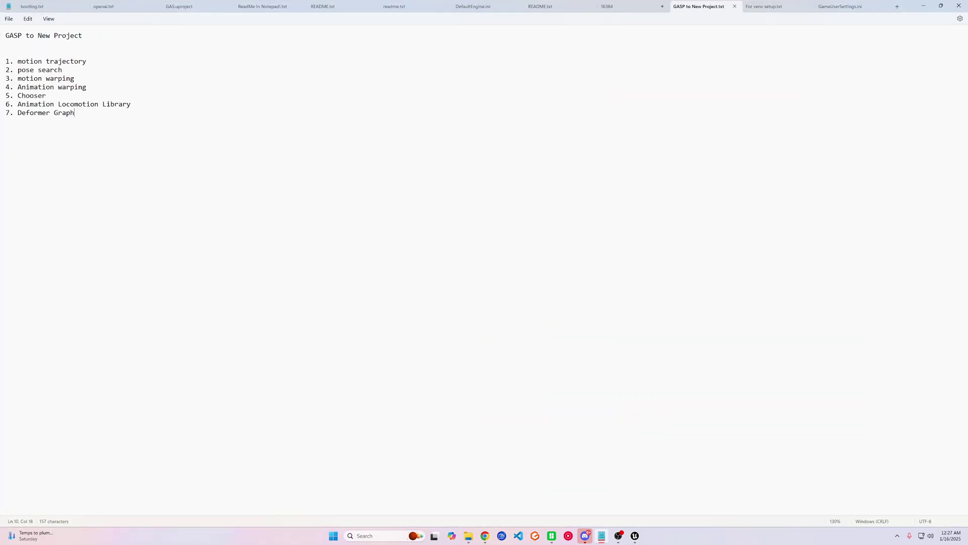
key("ctrl+plus")
key("ctrl+plus")
key("ctrl+plus")
key("ctrl+plus")
key("ctrl+plus")
key("ctrl+plus")
key("ctrl+plus")
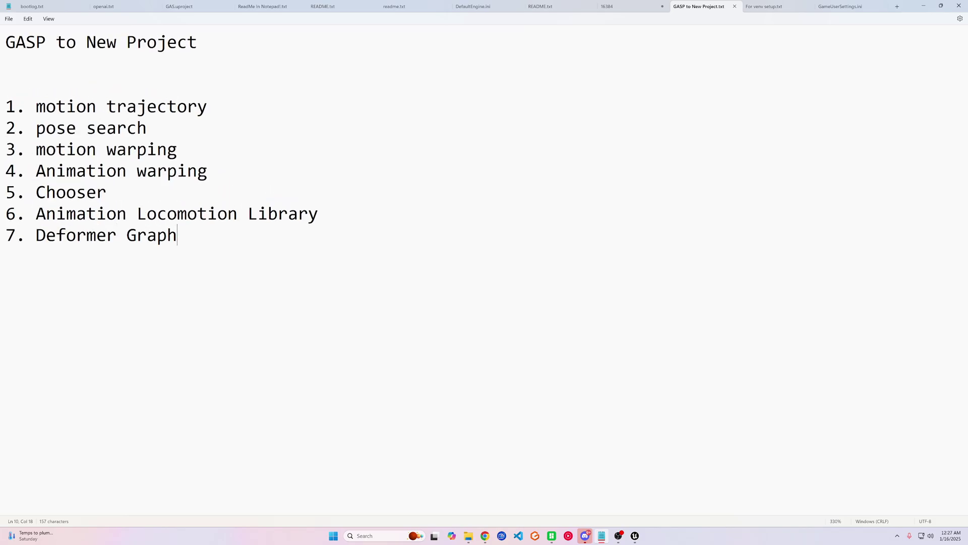
Switch back to Unreal Editor and enable the experimental Motion Trajectory plugin in the plugin manager
left_click(637, 537)
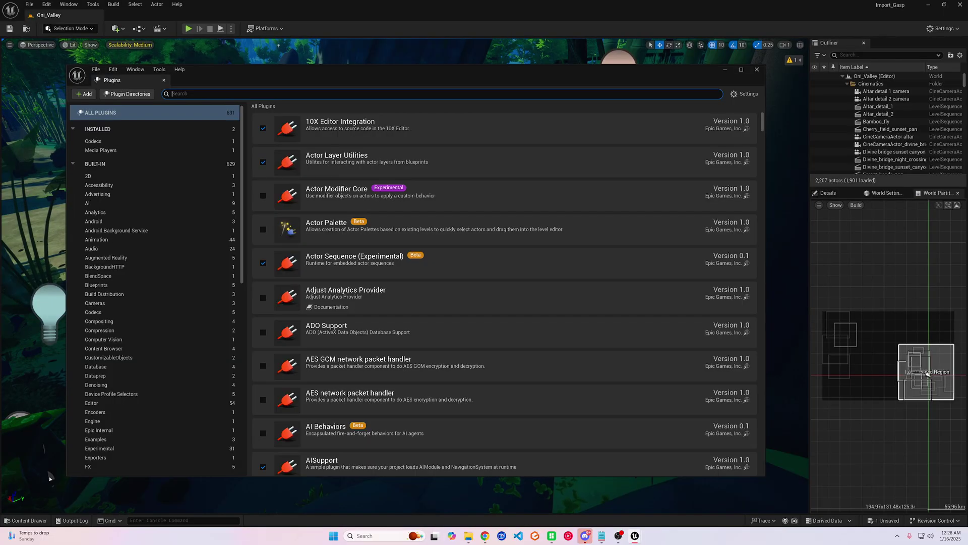
type("motion tr")
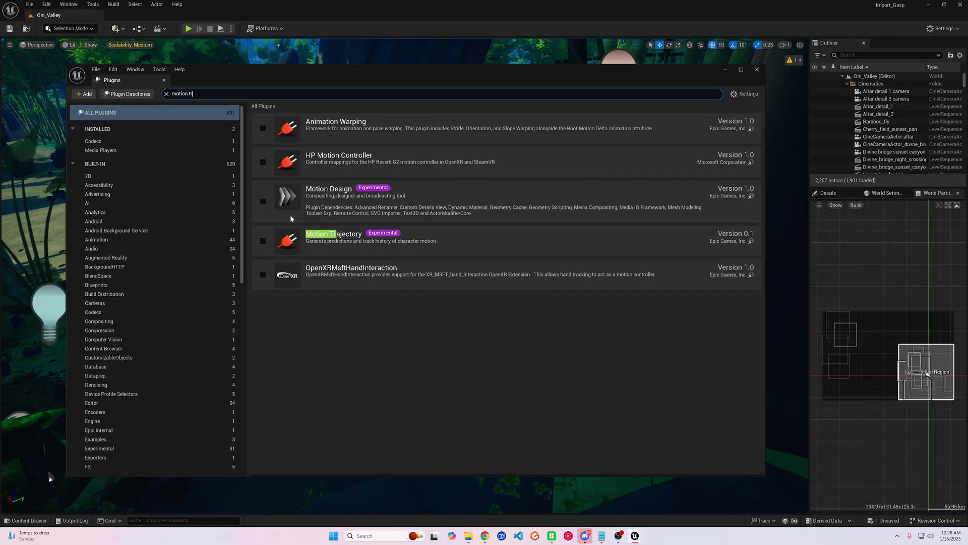
left_click(263, 241)
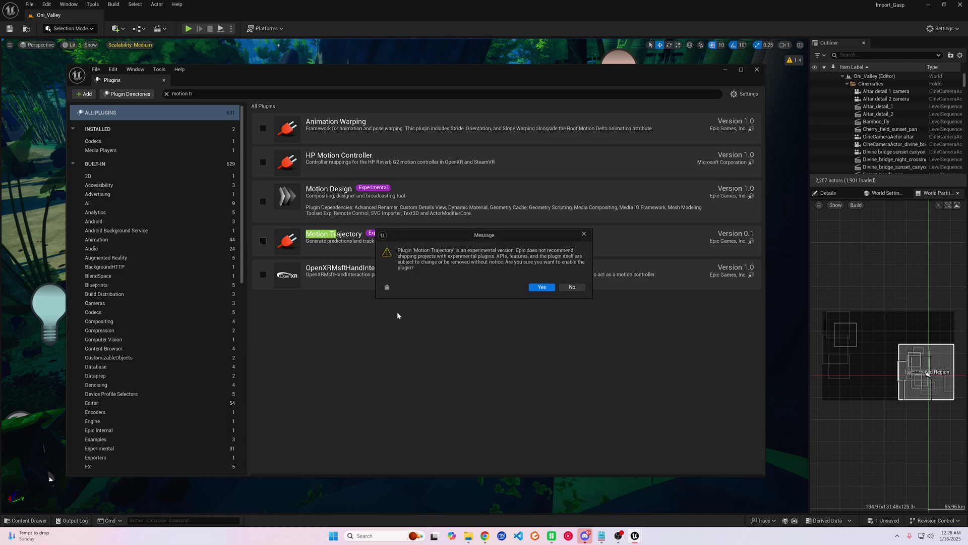
left_click(539, 287)
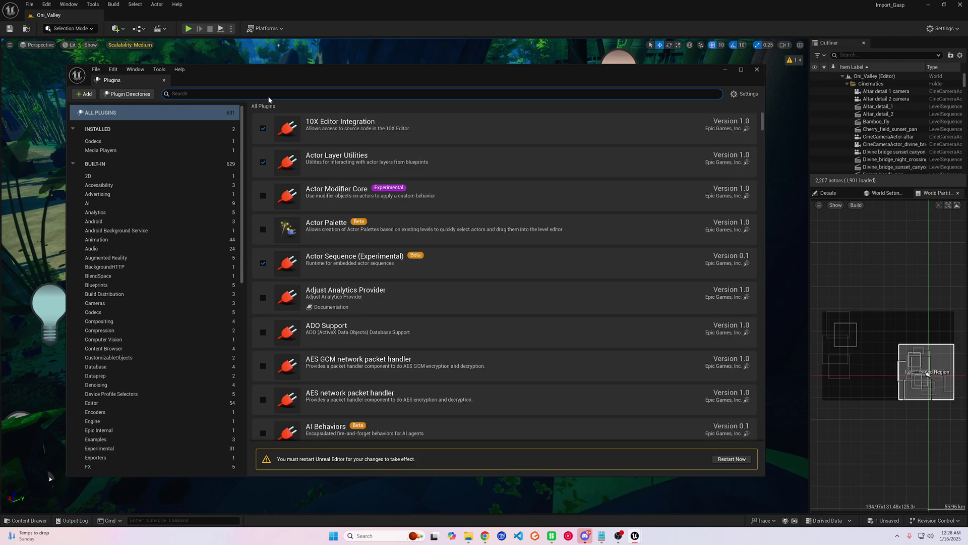
Search the plugins for pose search and enable the Pose Search plugin
type("pose")
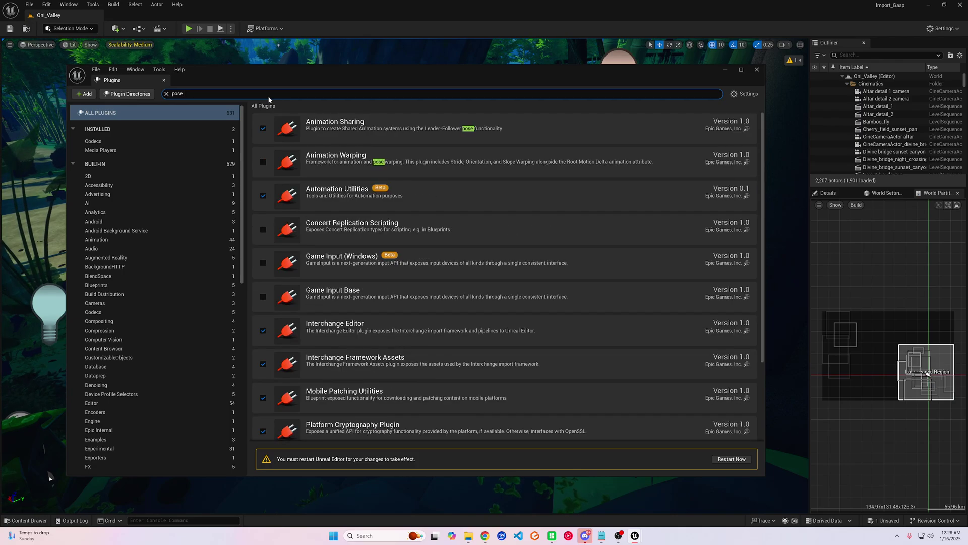
type(" searc")
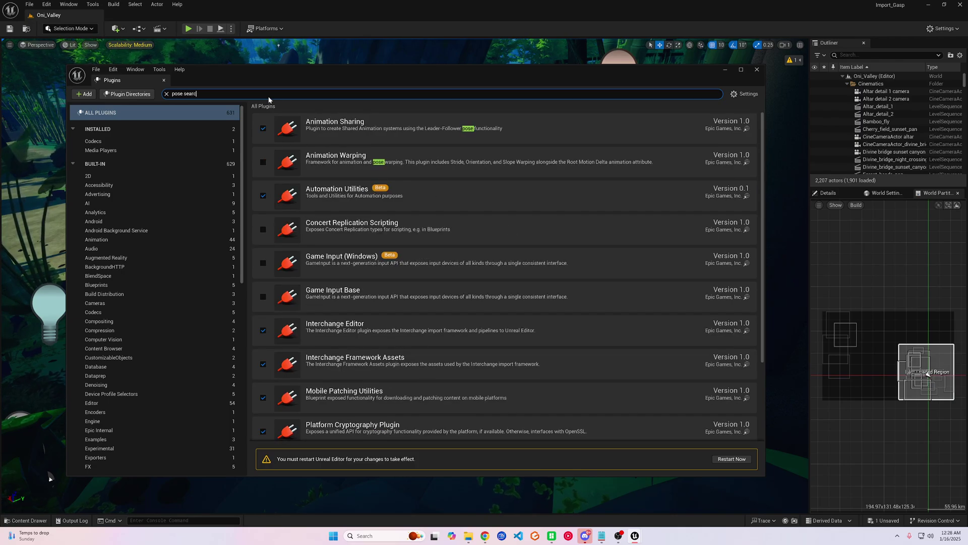
type("h")
left_click(263, 129)
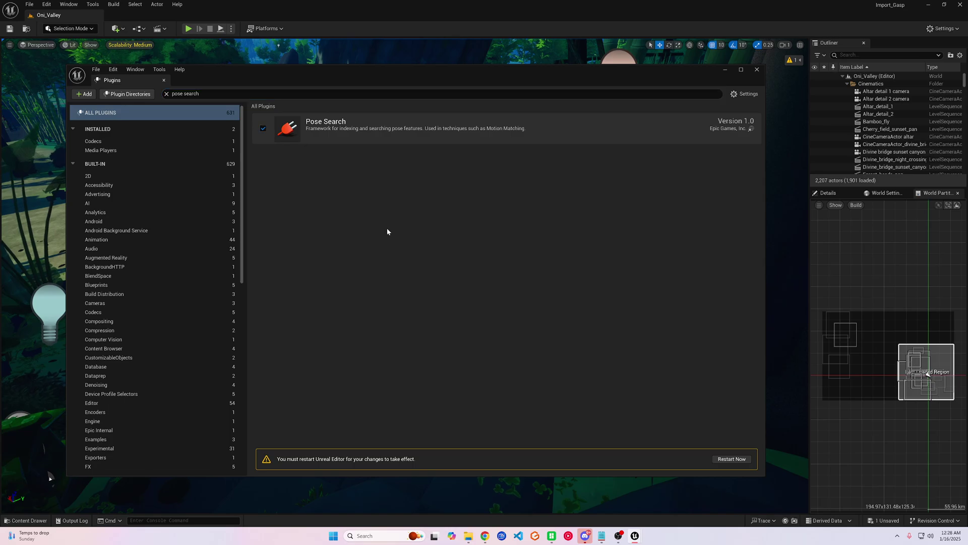
Search the plugins for motion warping and enable both the Motion Warping and Animation Warping plugins
left_click(166, 93)
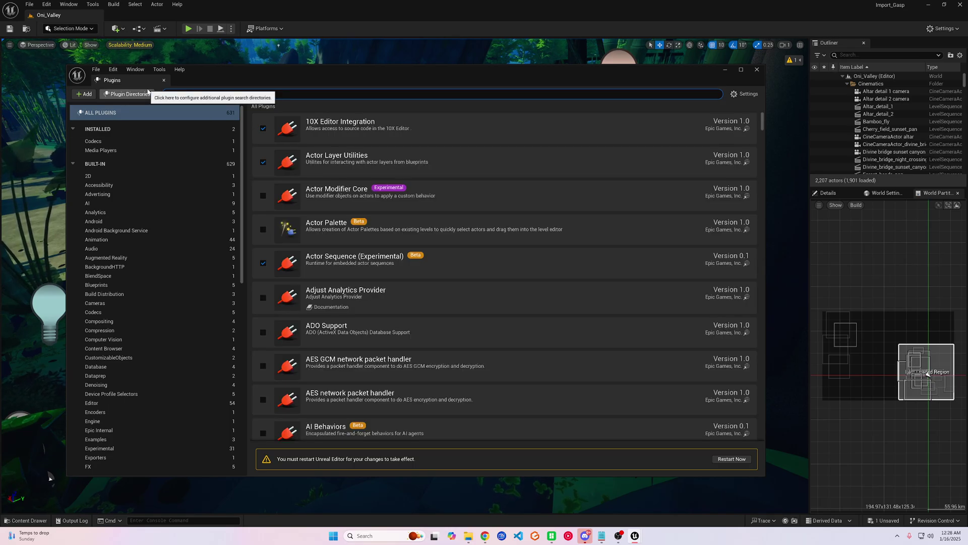
type("motion")
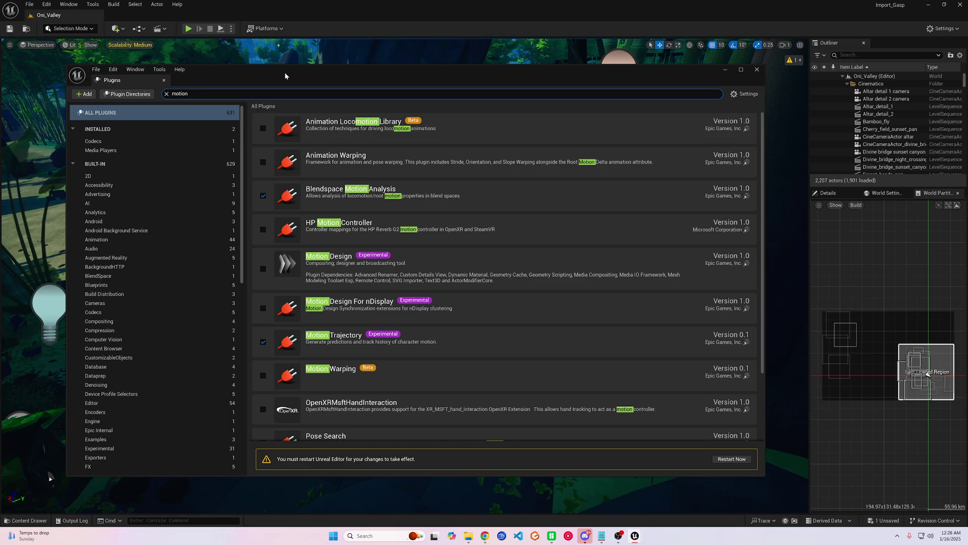
type(" warping")
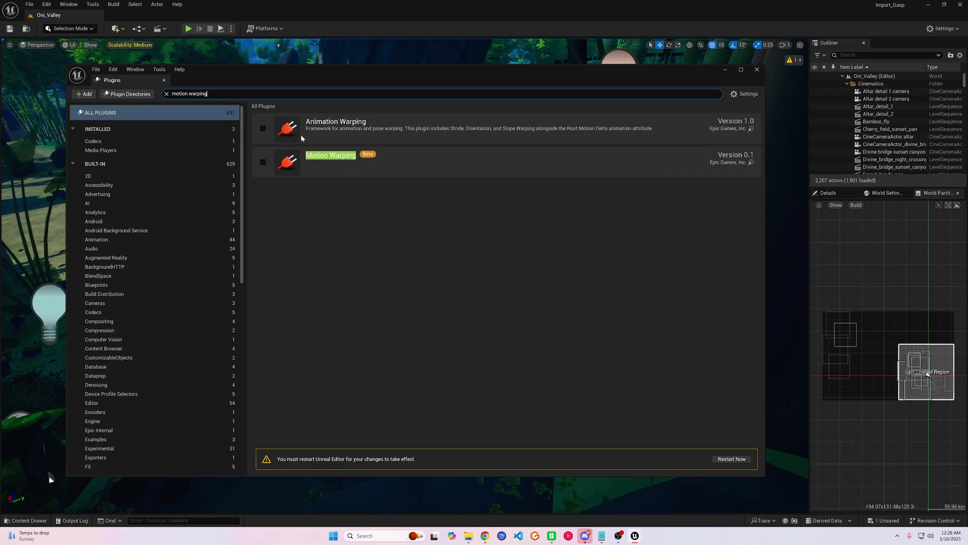
left_click(262, 162)
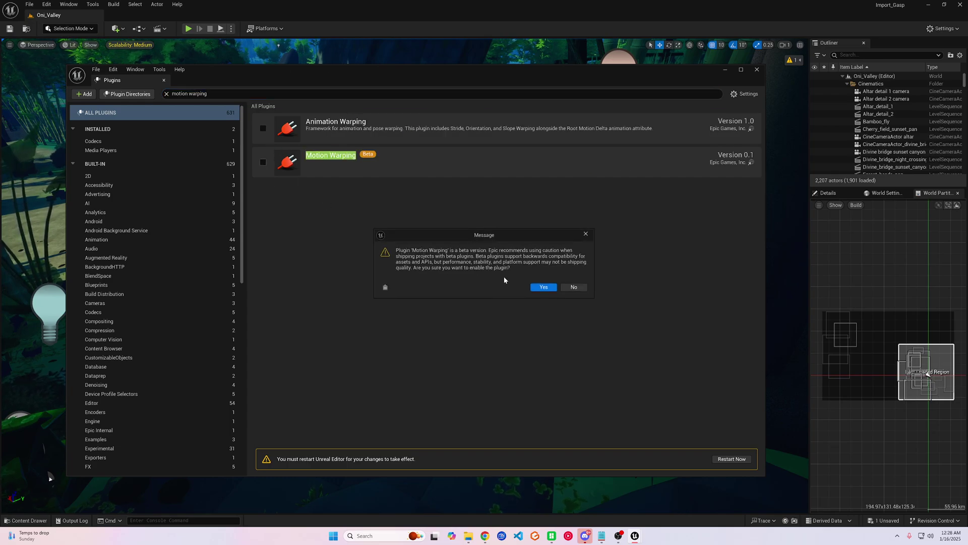
left_click(540, 287)
left_click(263, 129)
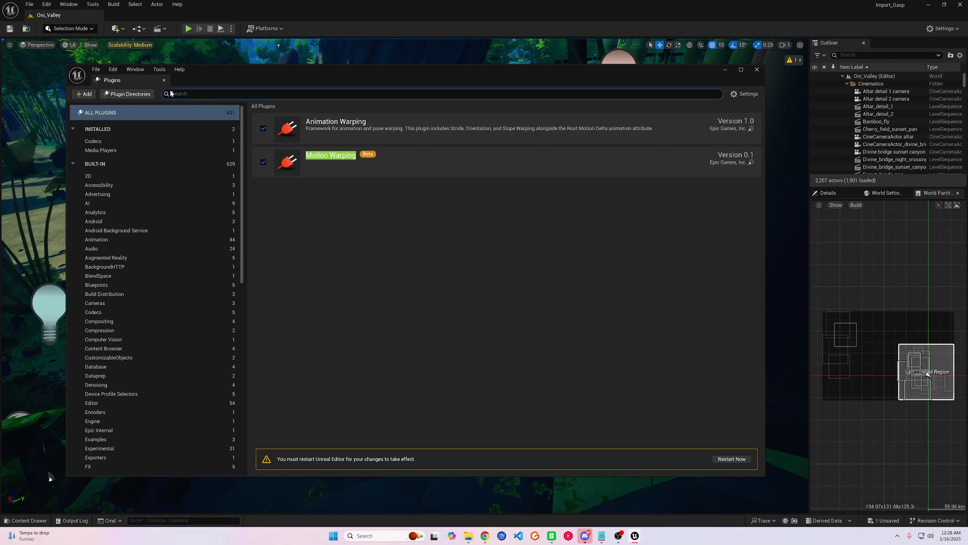
Enable the Chooser plugin and the beta Animation Locomotion Library plugin
type("chooser")
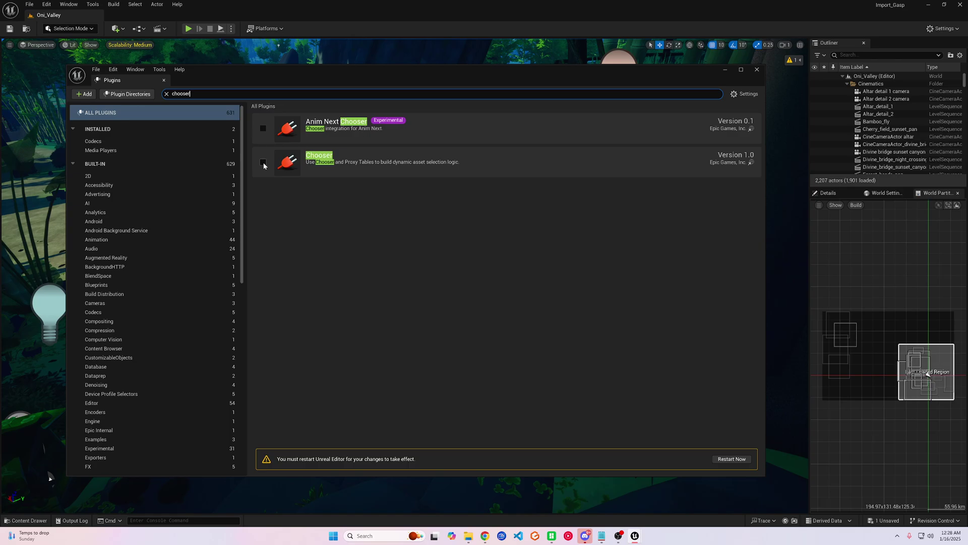
left_click(263, 163)
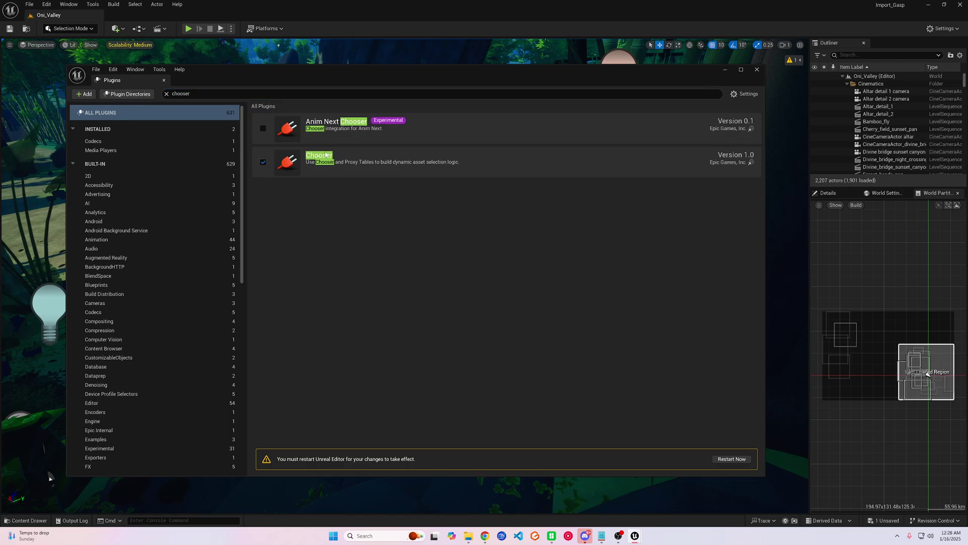
key("BackSpace")
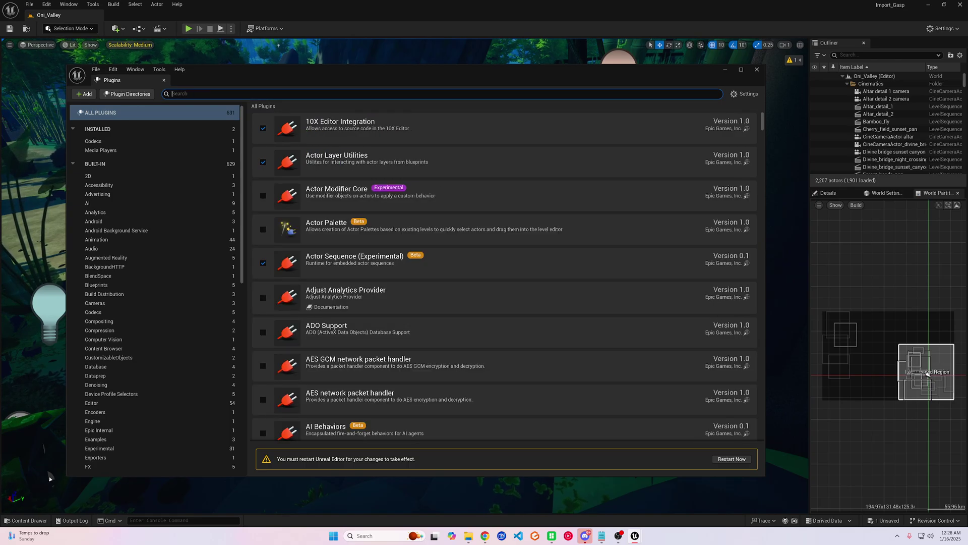
type("animat")
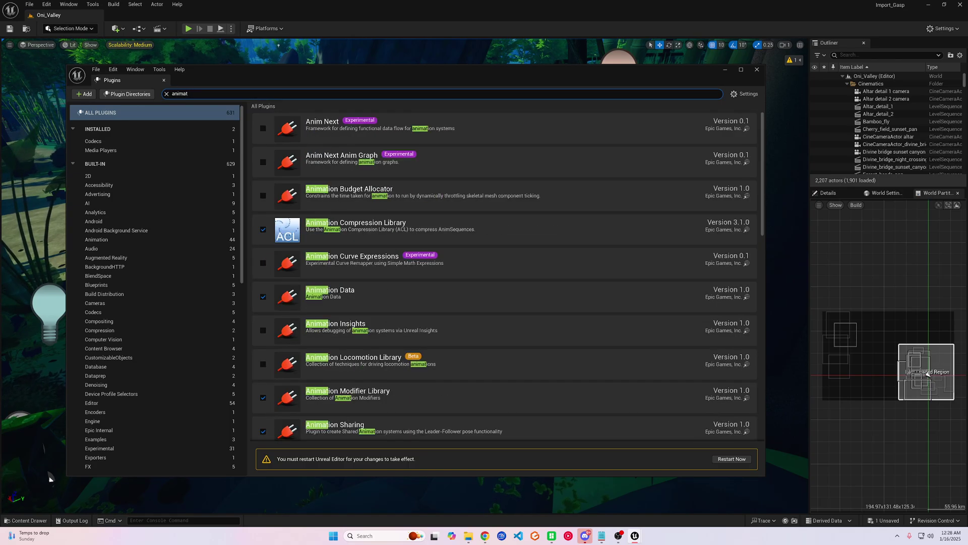
type("ion loc")
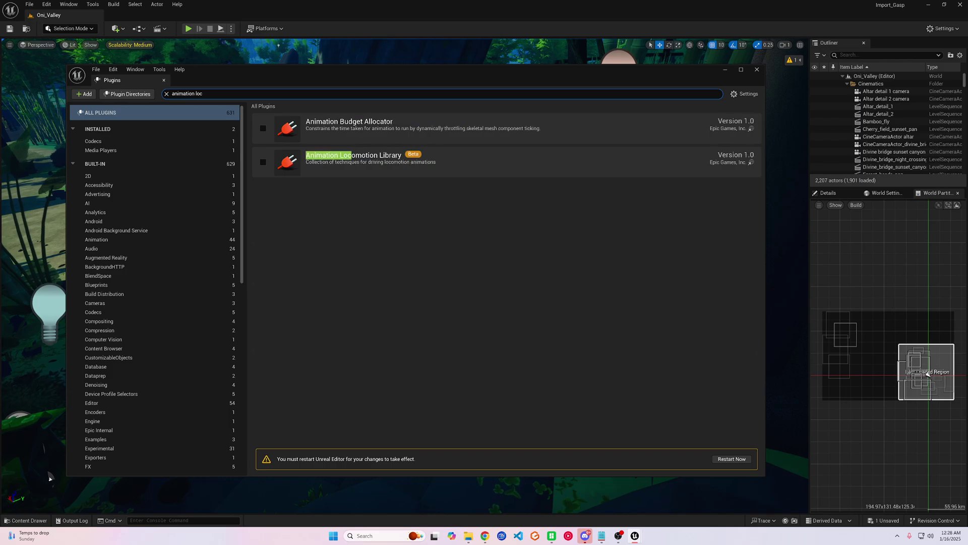
left_click(263, 162)
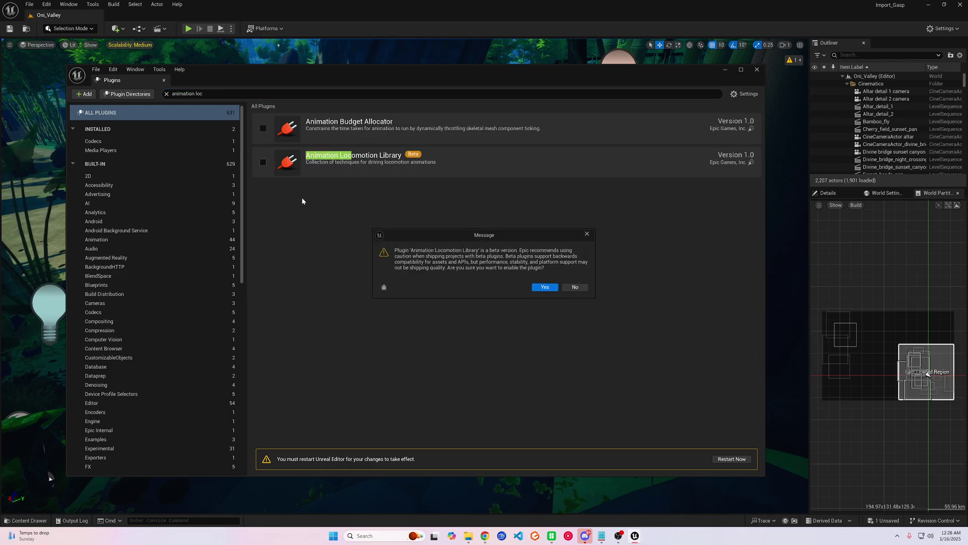
left_click(549, 289)
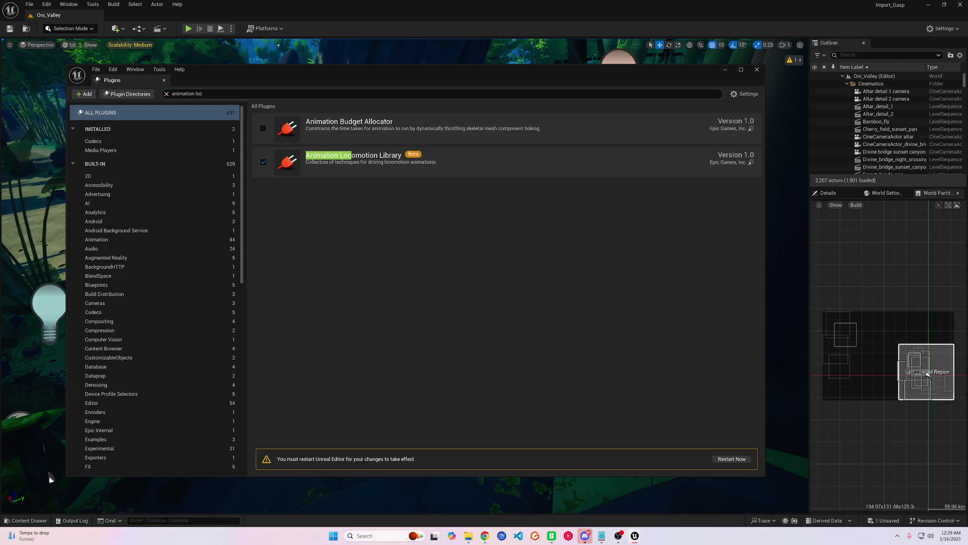
Enable the Deformer Graph plugin and restart the editor, saving the test blueprint
left_click_drag(204, 94, 124, 80)
key("BackSpace")
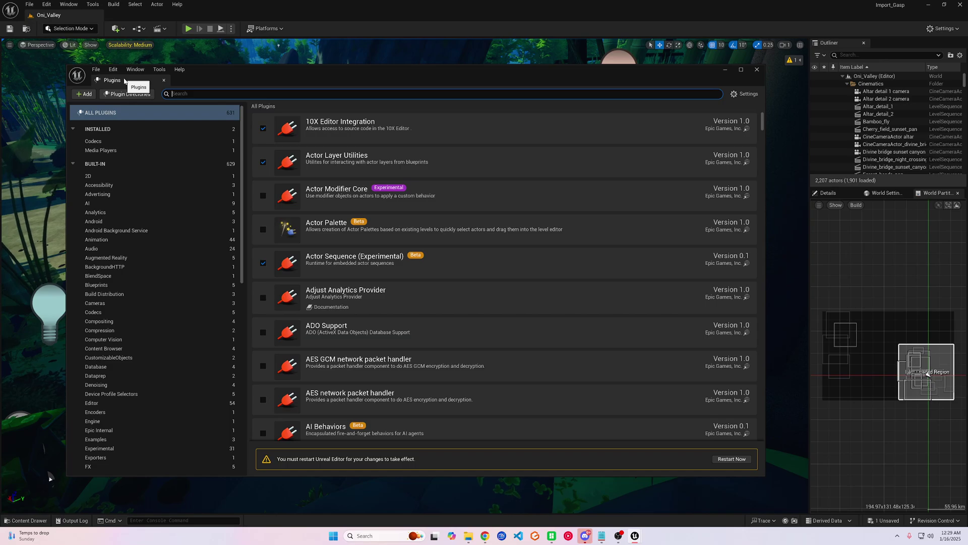
type("deformer")
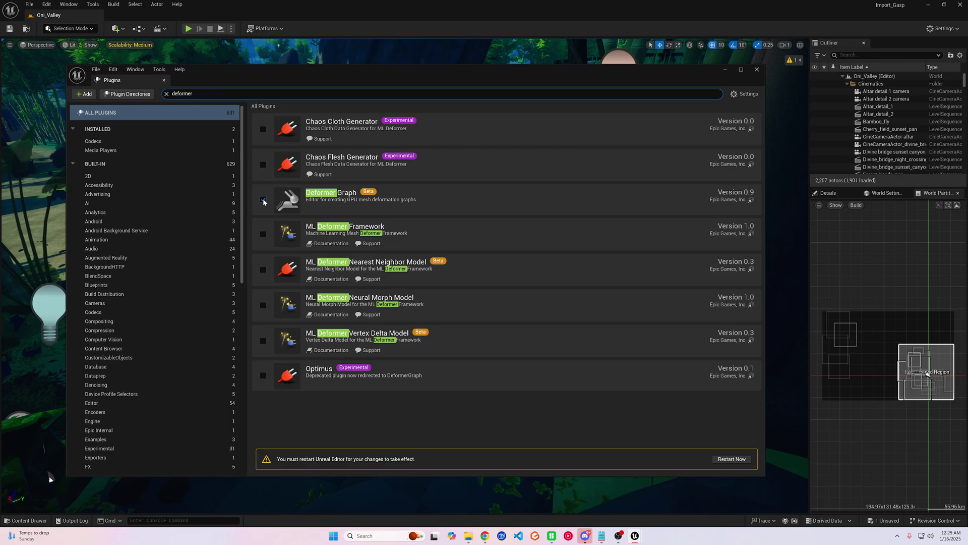
left_click(731, 459)
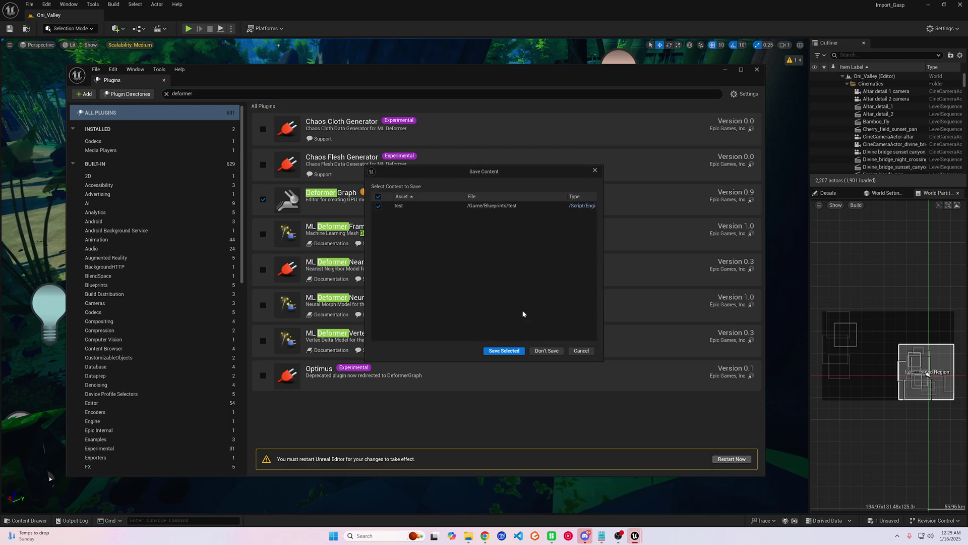
left_click(504, 352)
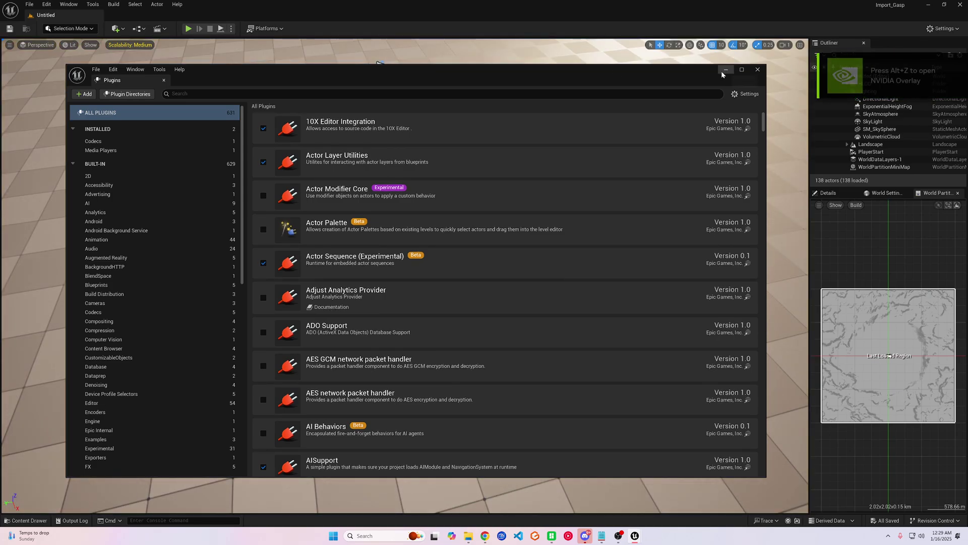
Minimize the plugins window and open the Oni_Valley level from the Oni_Project Levels folder
left_click(723, 70)
left_click(684, 151)
left_click(642, 139)
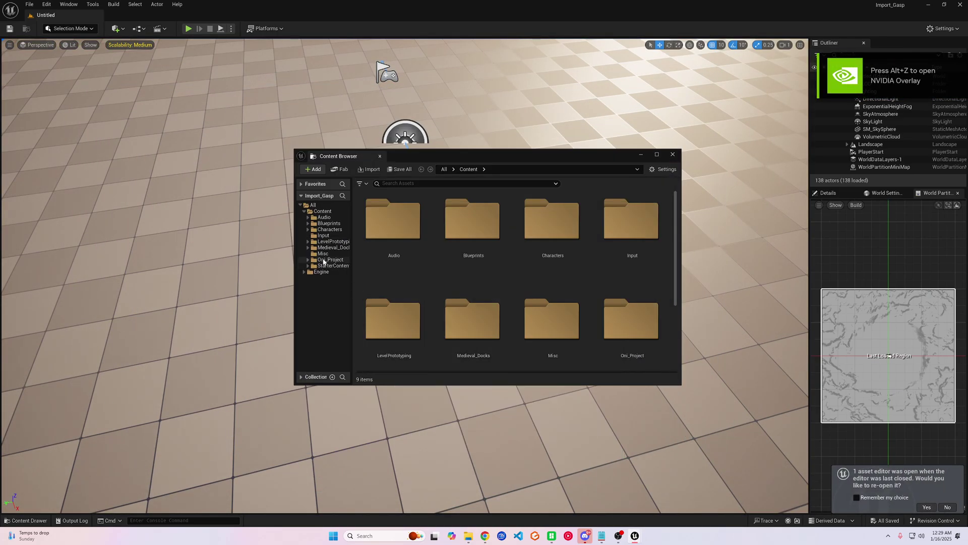
left_click(327, 260)
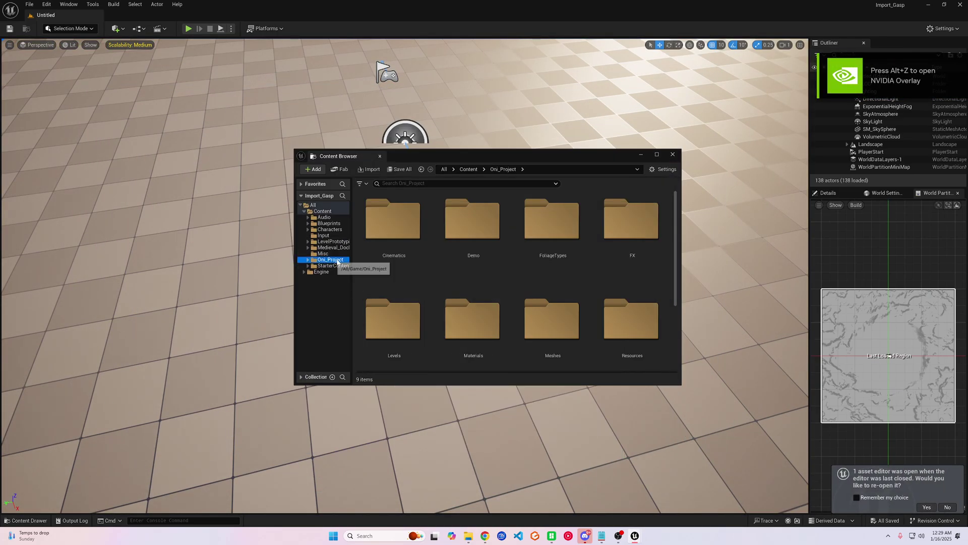
double_click(472, 222)
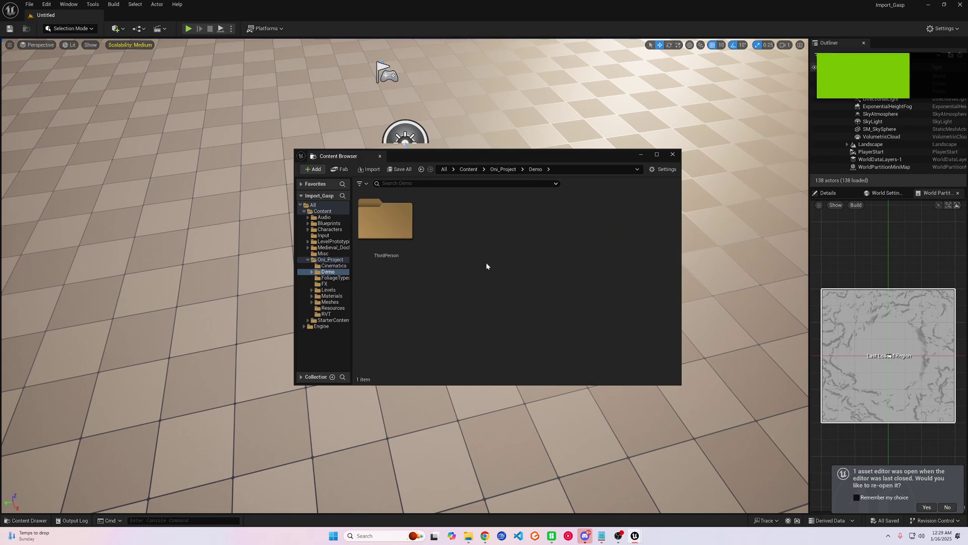
left_click(333, 291)
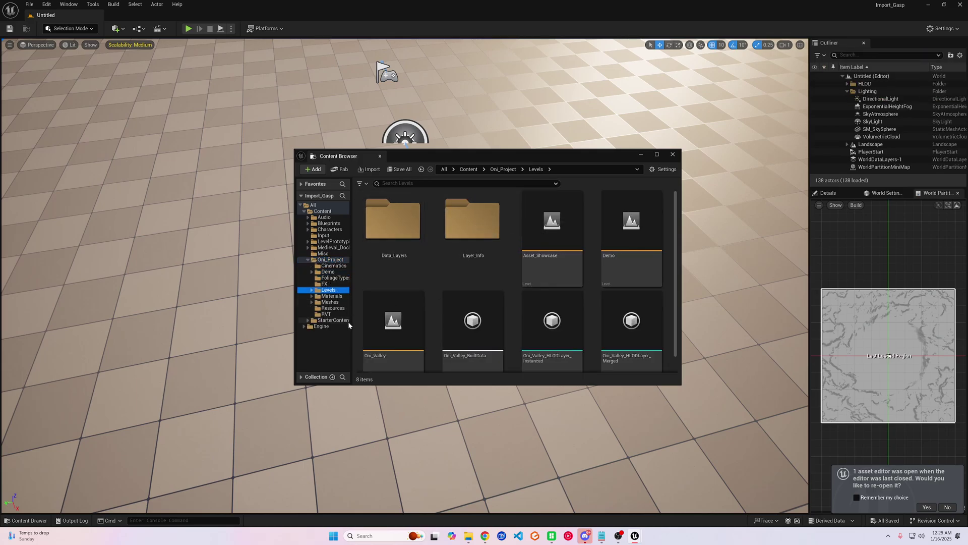
left_click(386, 324)
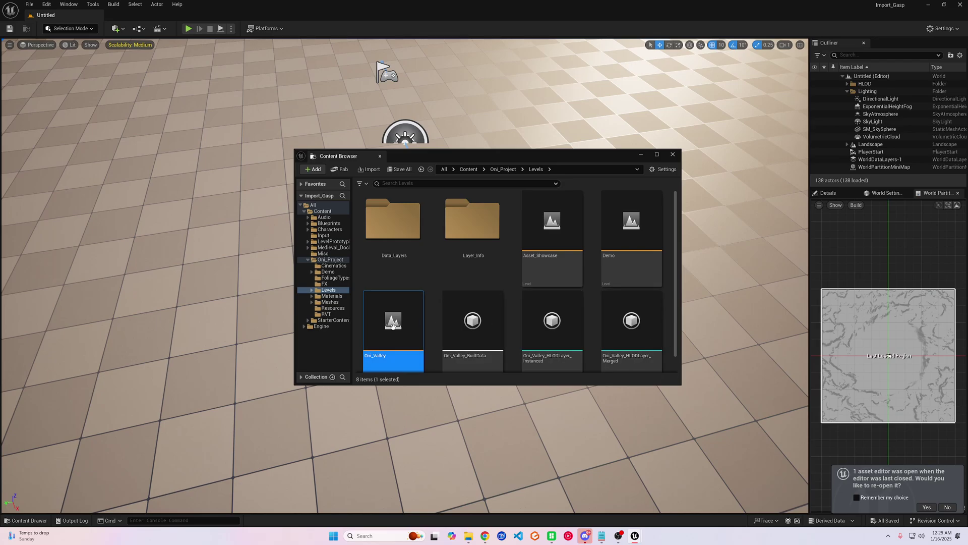
double_click(388, 326)
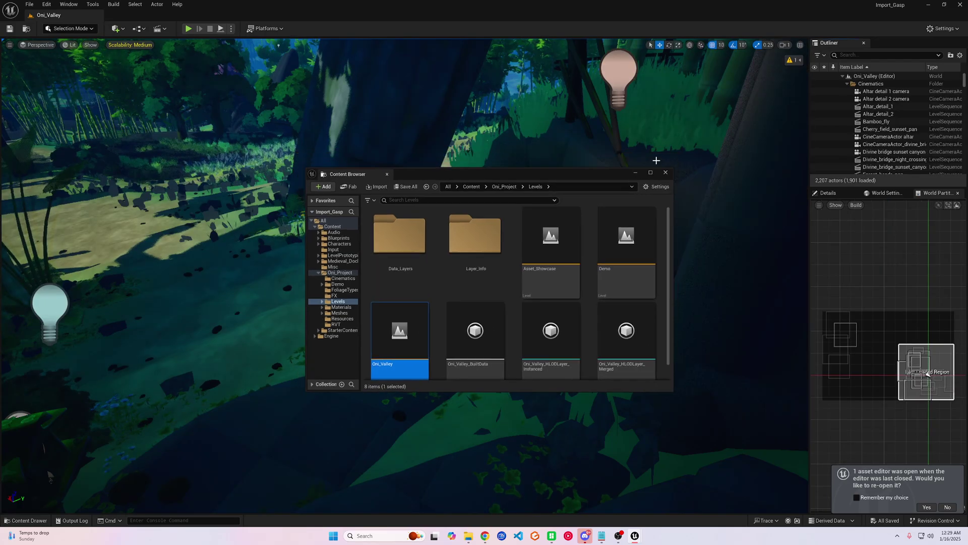
left_click(665, 172)
Override the Oni_Valley level's game mode with test in the world settings and expand its selected game mode classes
left_click(886, 193)
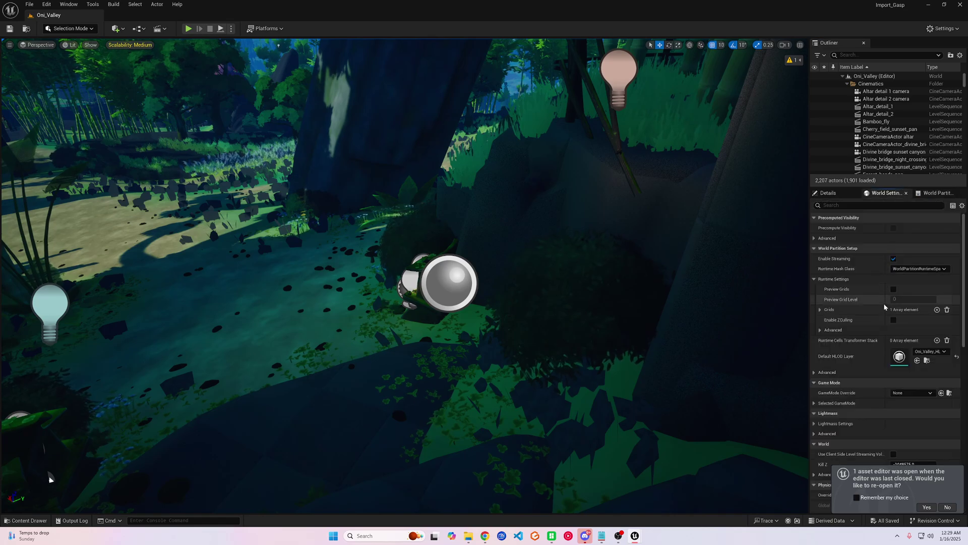
scroll(858, 302, "down", 1)
left_click(911, 369)
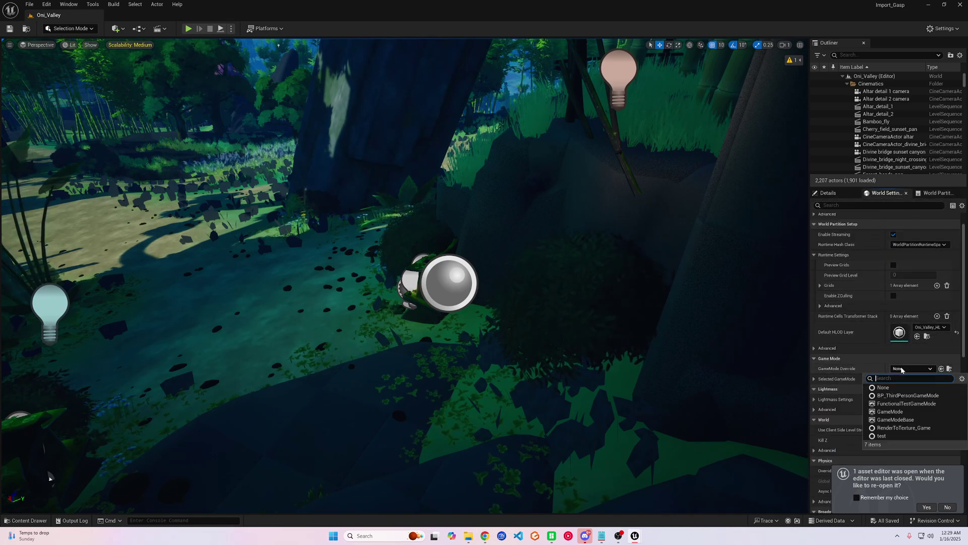
left_click(902, 436)
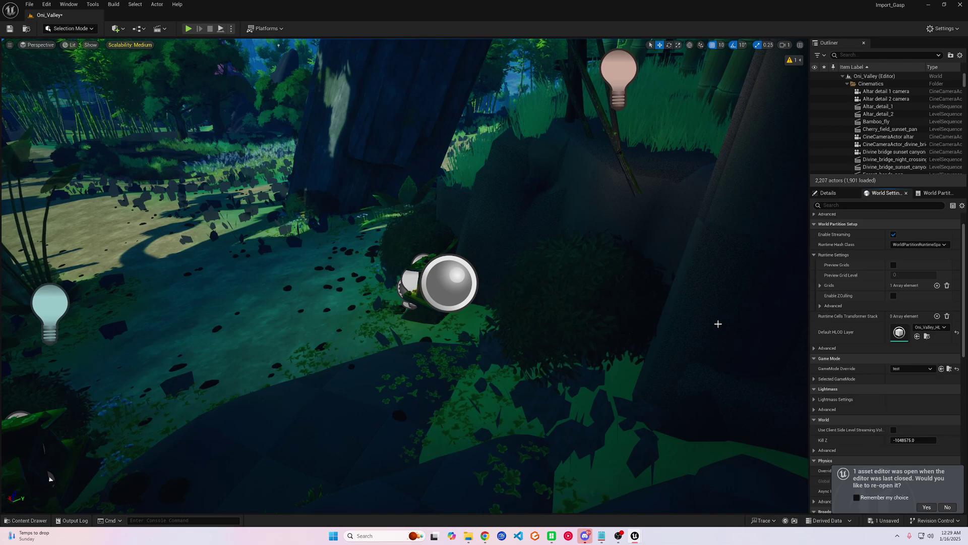
left_click(815, 379)
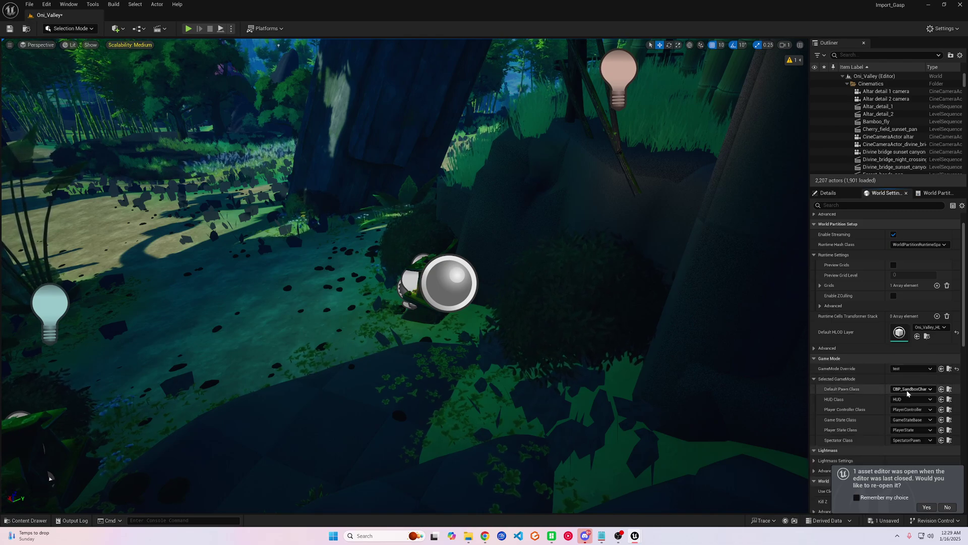
Play the level from a spot on the forest path and run the character through the valley to test its movement
right_click_drag(608, 365, 538, 350)
right_click(434, 121)
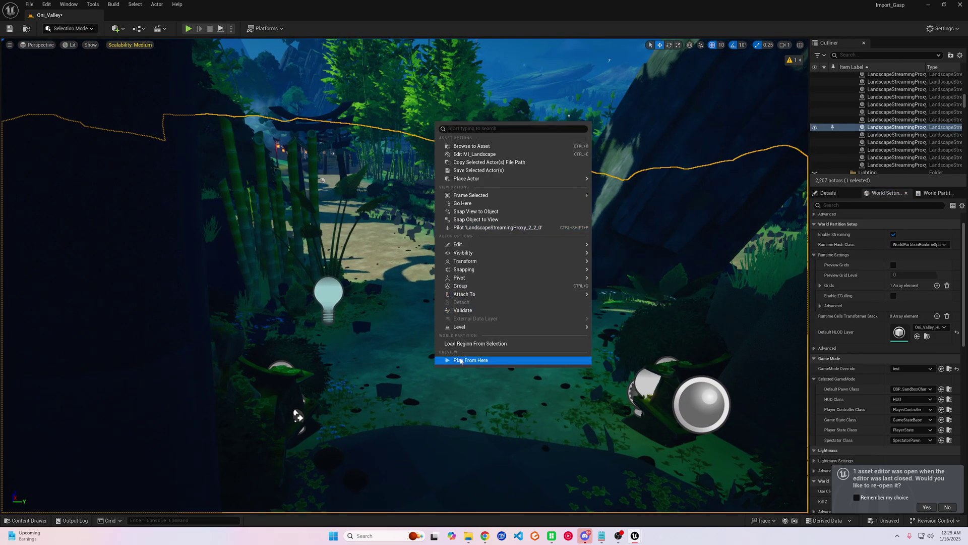
left_click(462, 363)
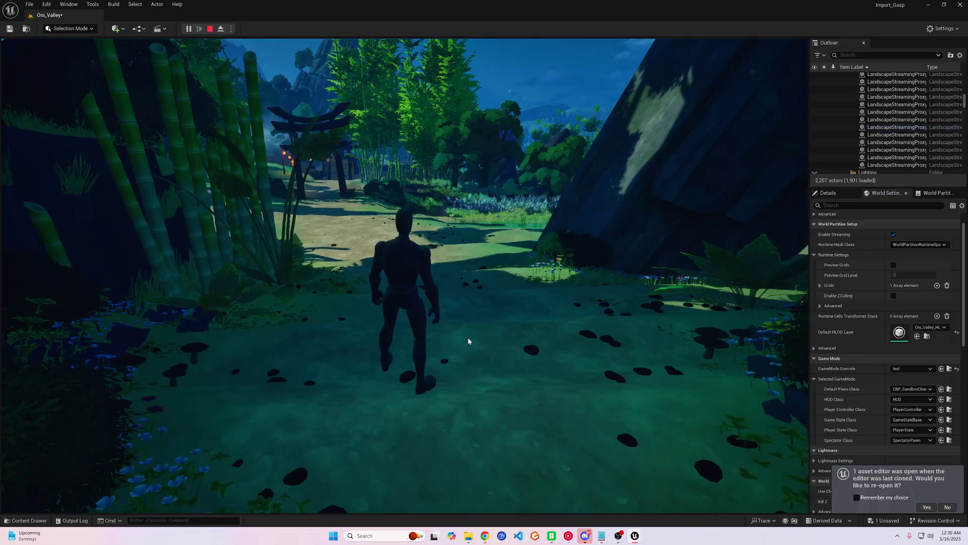
key("w")
key("w")
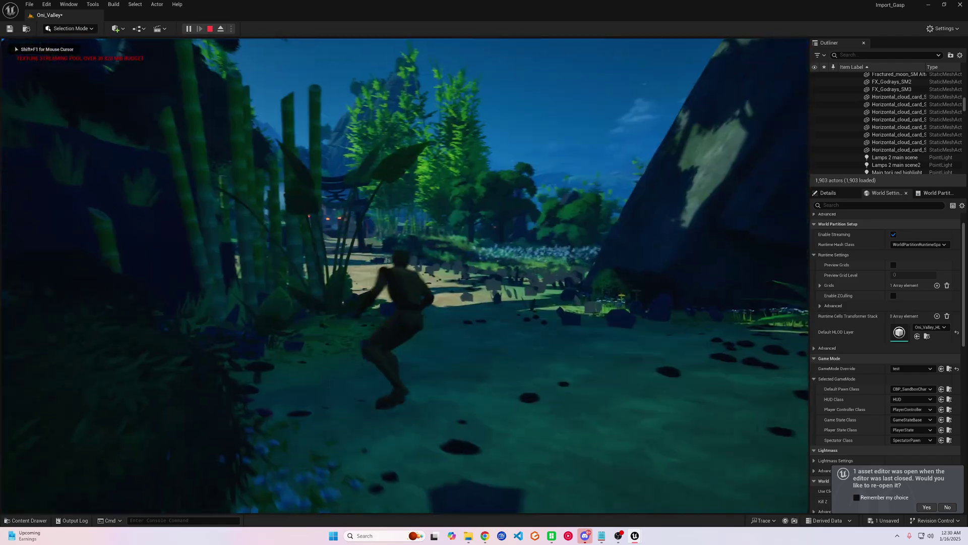
key("w")
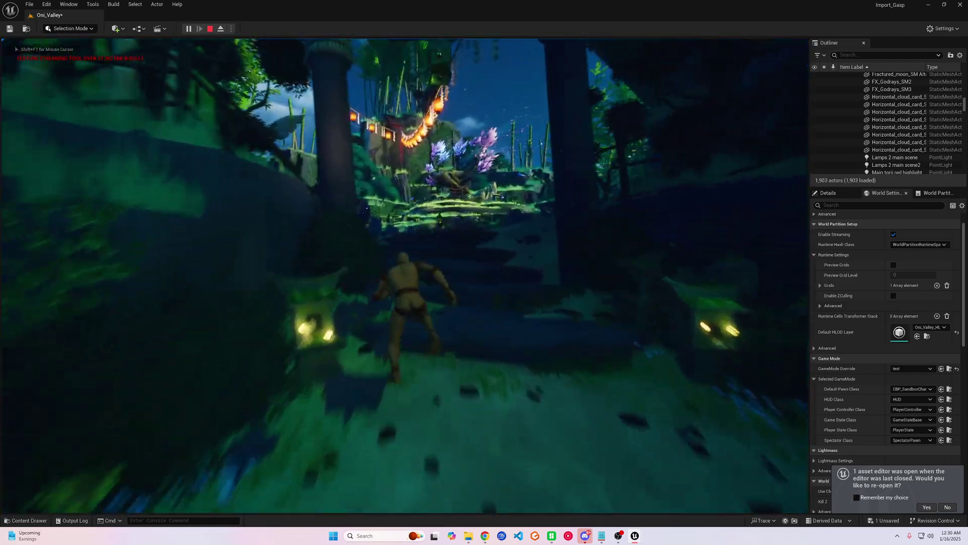
key("w")
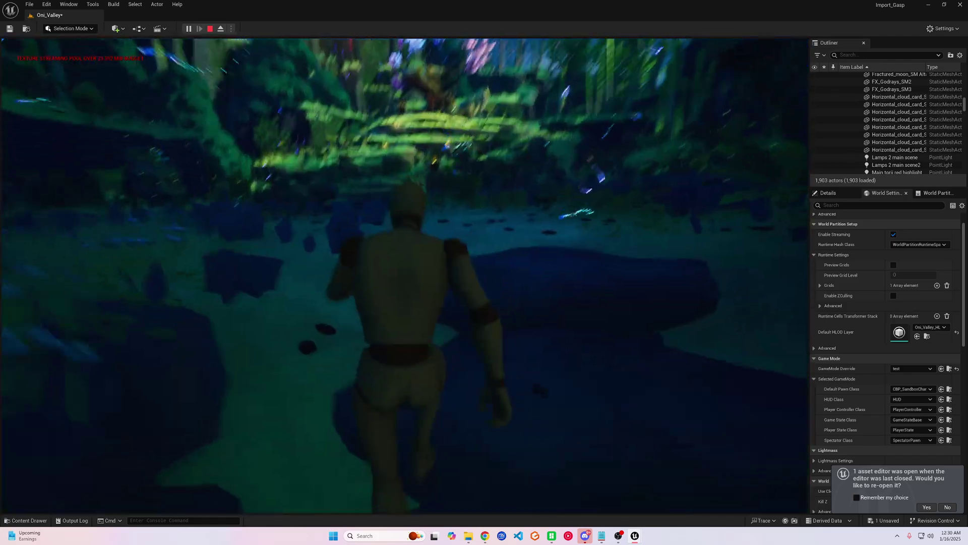
key("w")
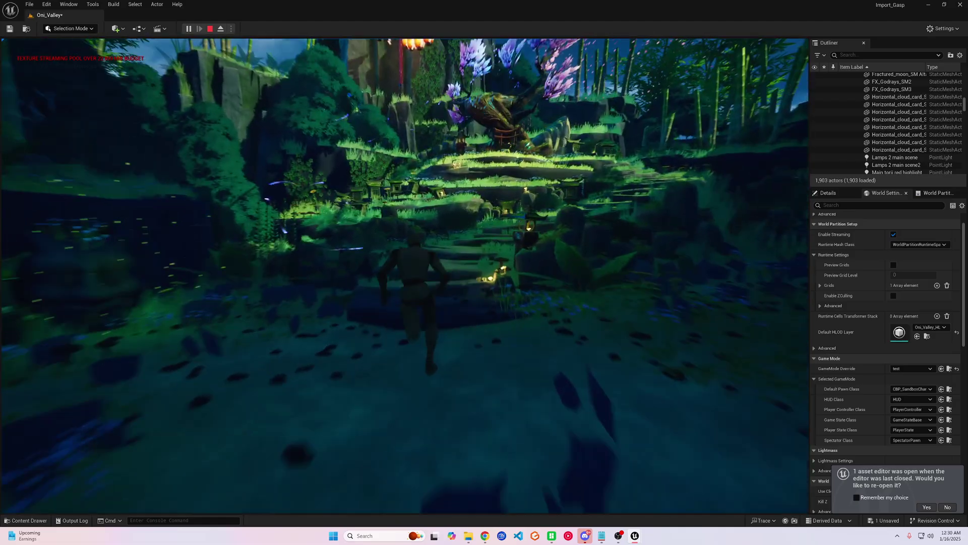
key("w")
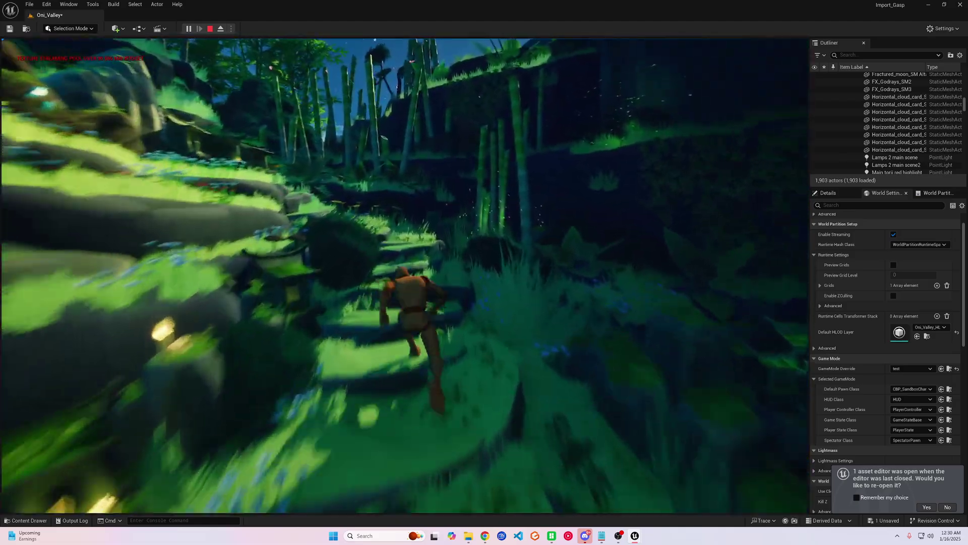
key("w")
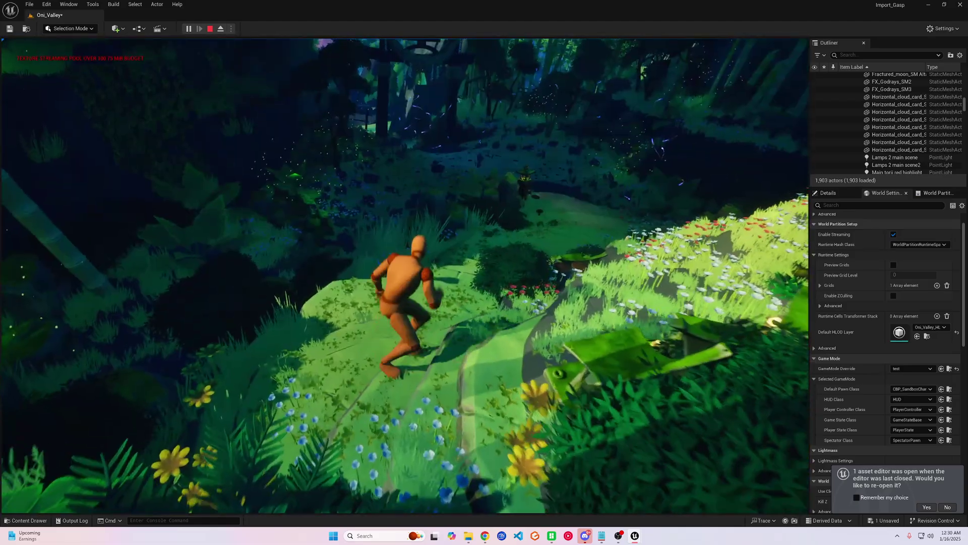
key("w")
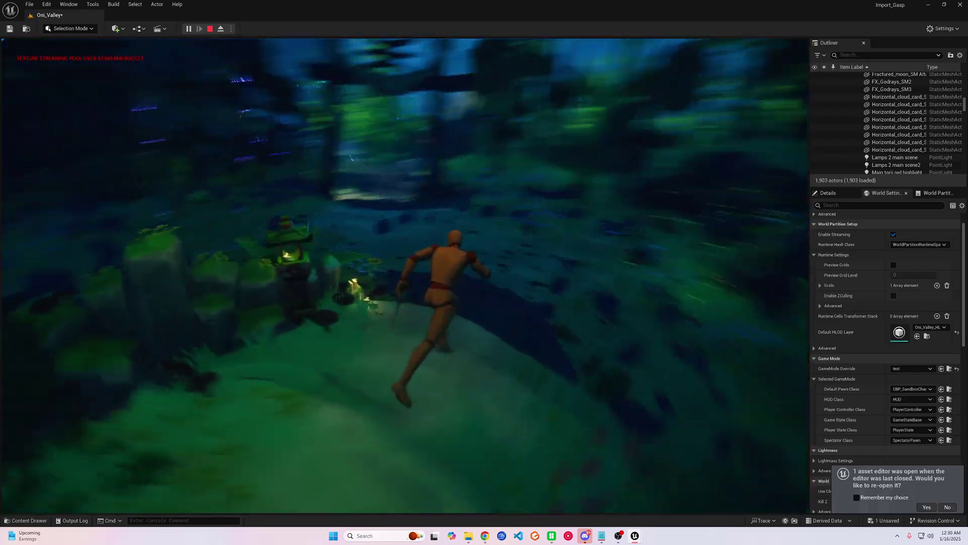
key("w")
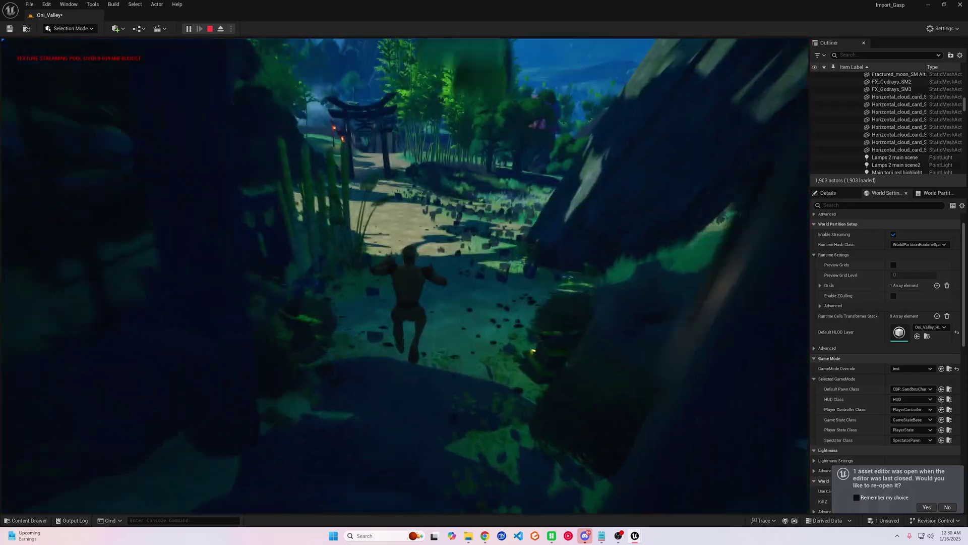